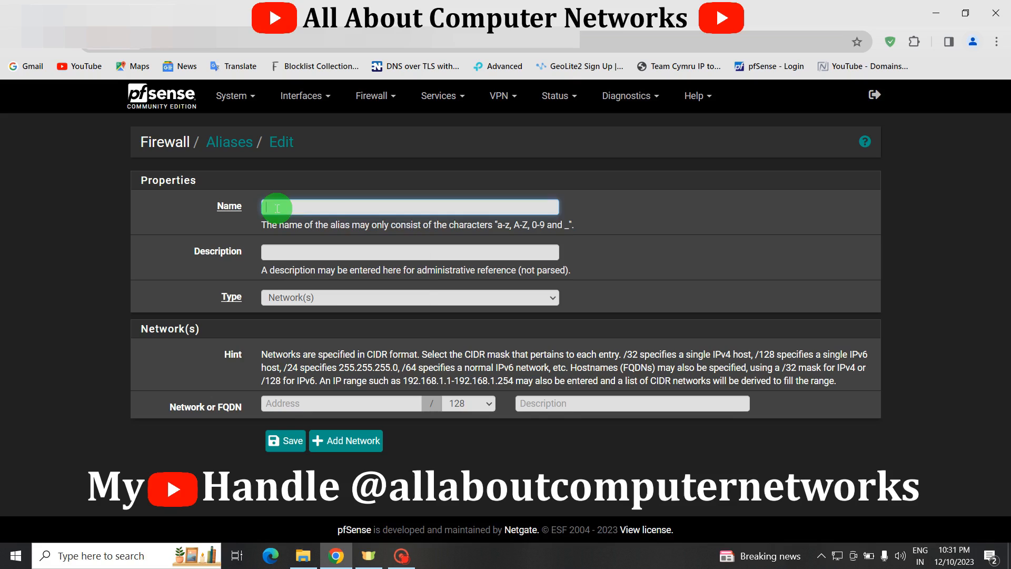
- Name the new alias Youtube_FQDN and set its type to Network(s)
click(277, 208)
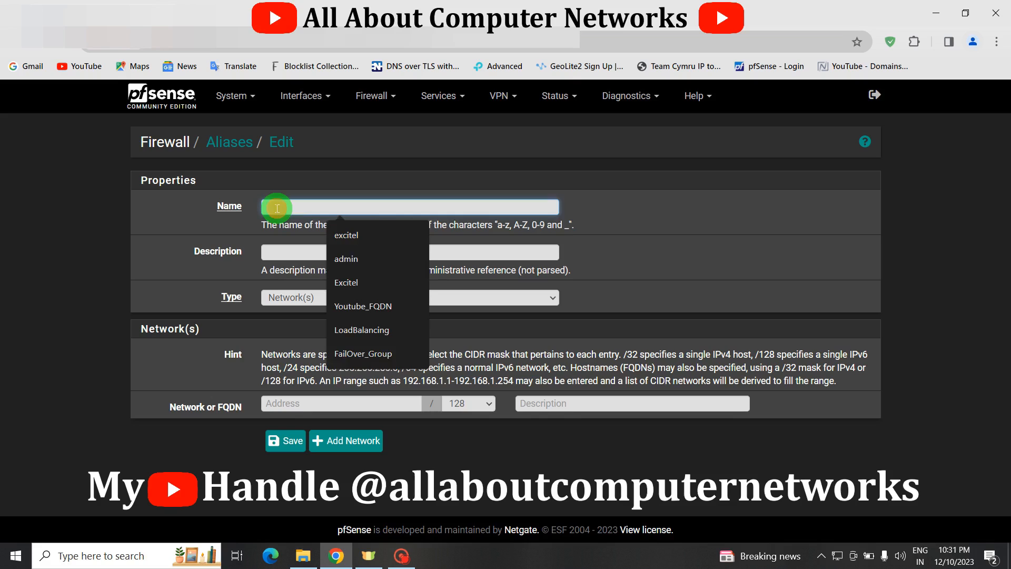
click(371, 312)
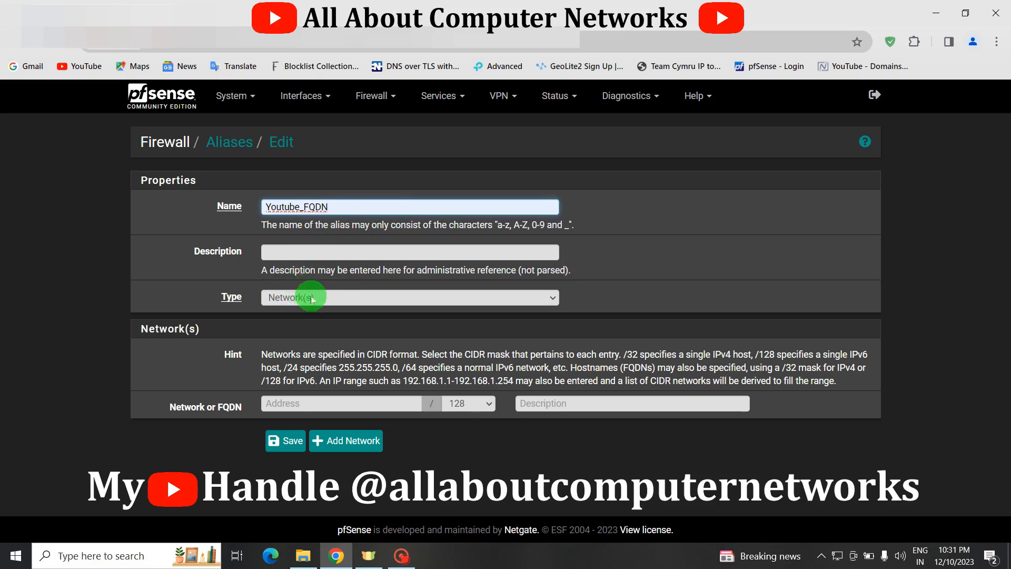
click(364, 302)
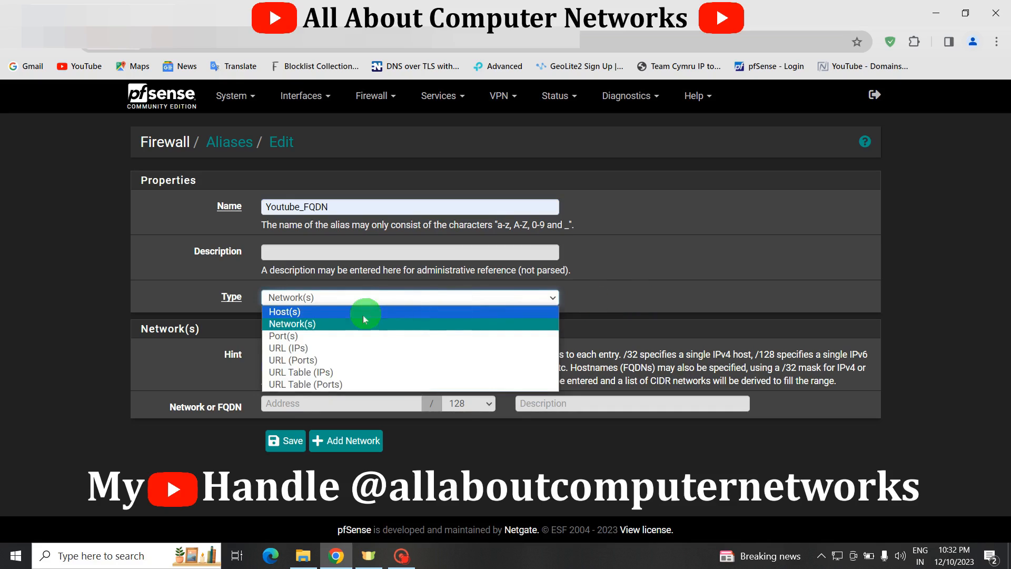
click(352, 324)
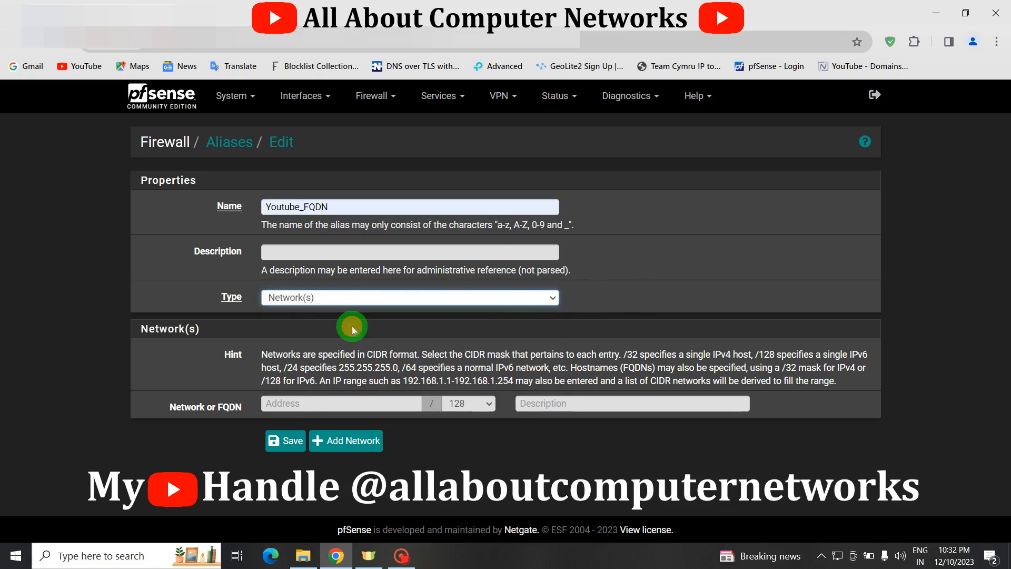
click(317, 403)
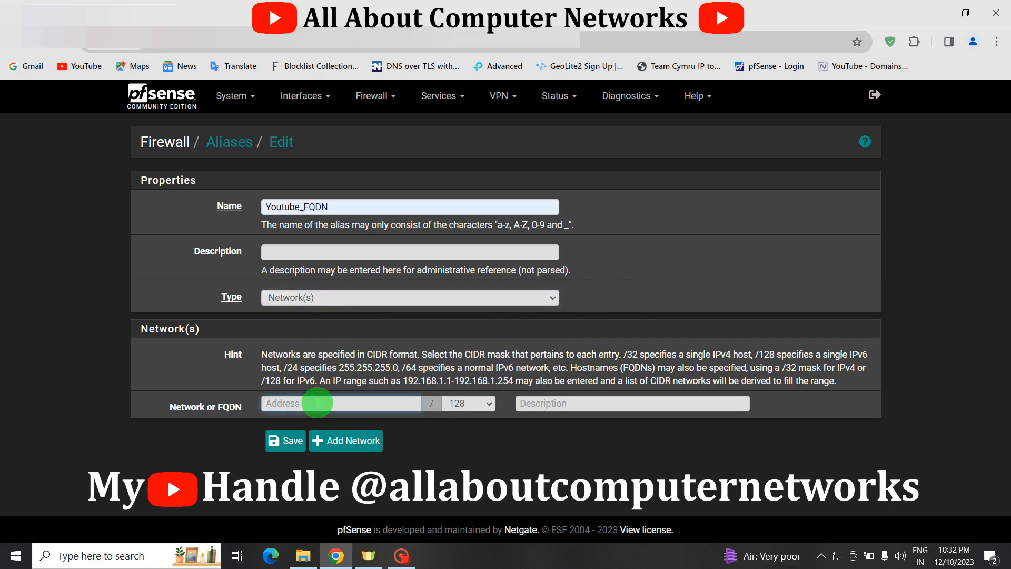
text(www.youtube.com)
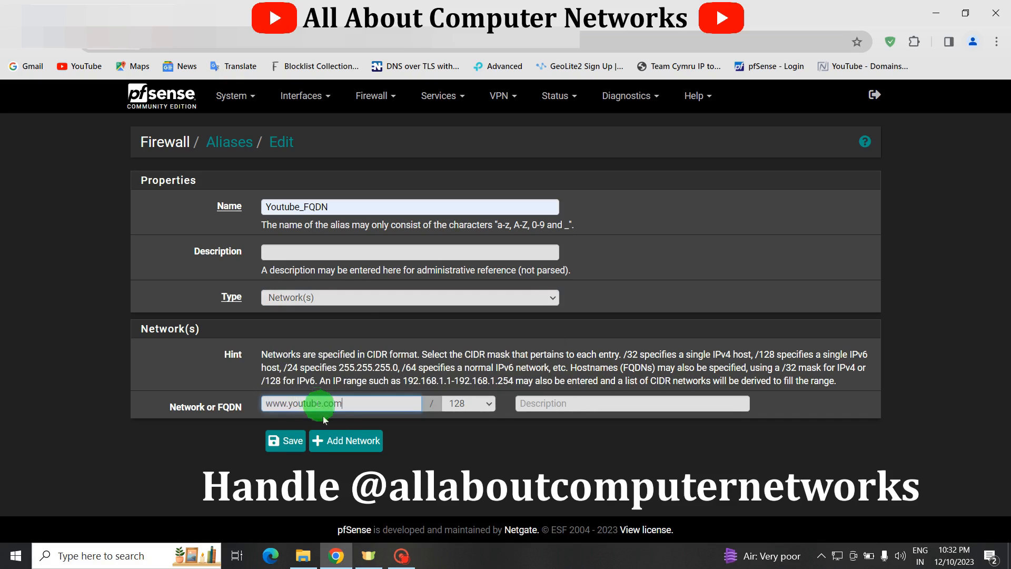
click(345, 440)
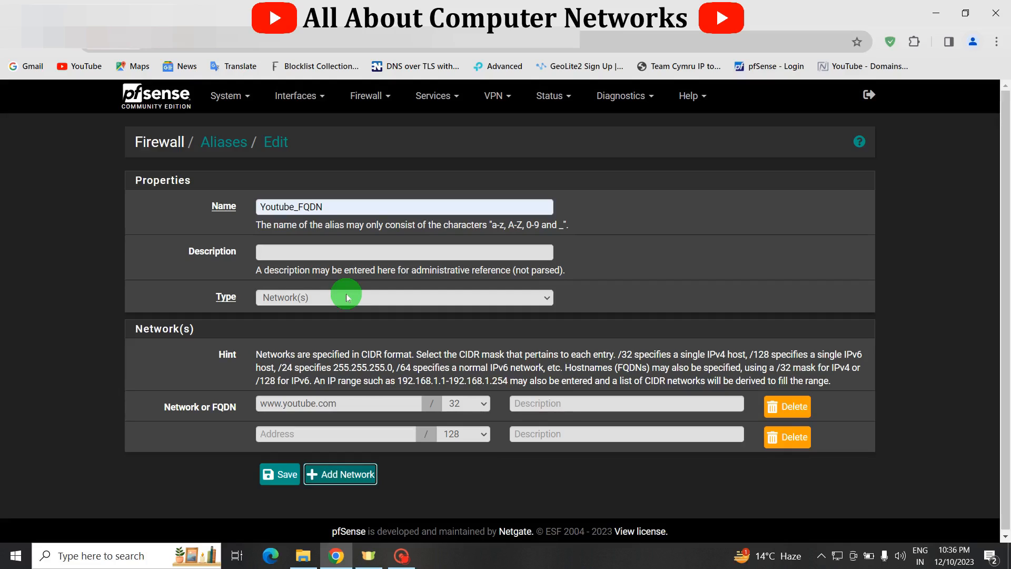
- Open the existing Youtube_FQDN alias from the firewall alias list and review its domain entries
click(234, 148)
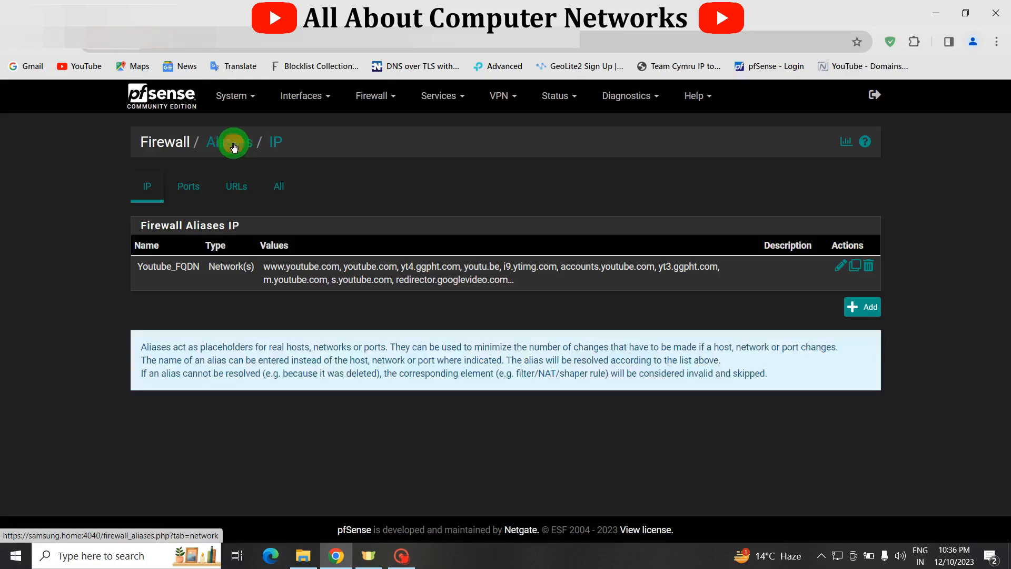
click(839, 268)
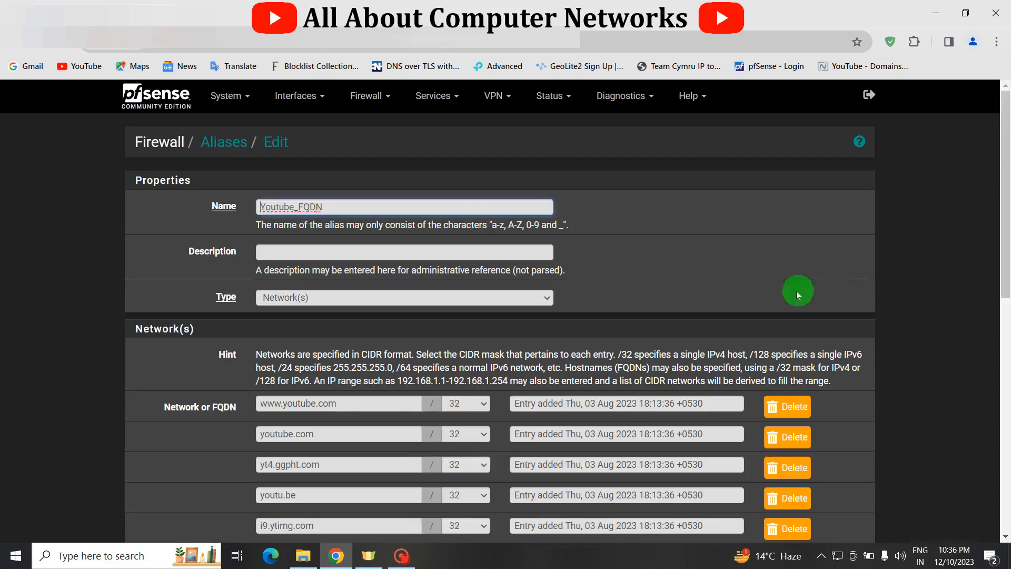
drag(1004, 214, 1008, 295)
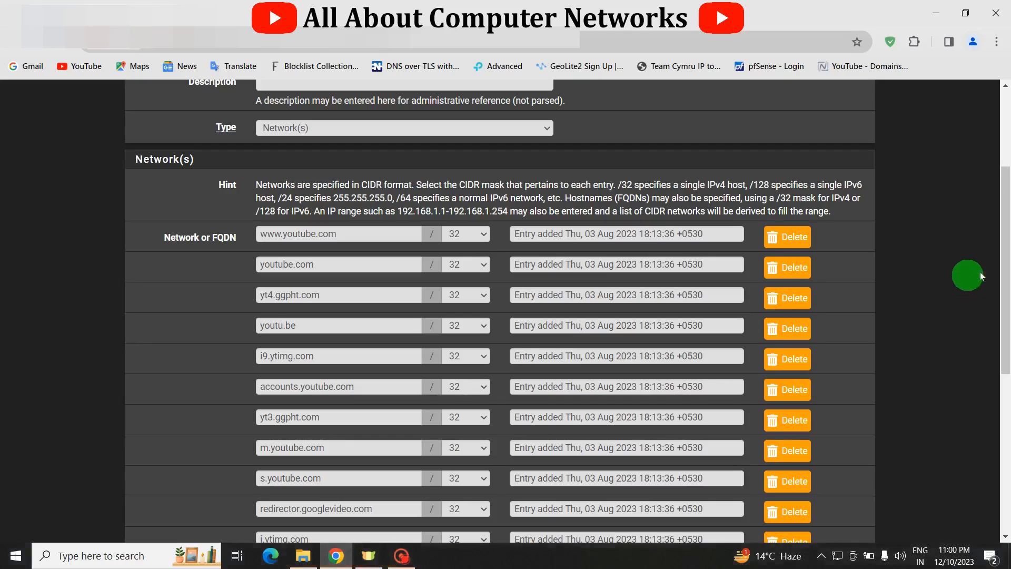
drag(1004, 289, 1007, 185)
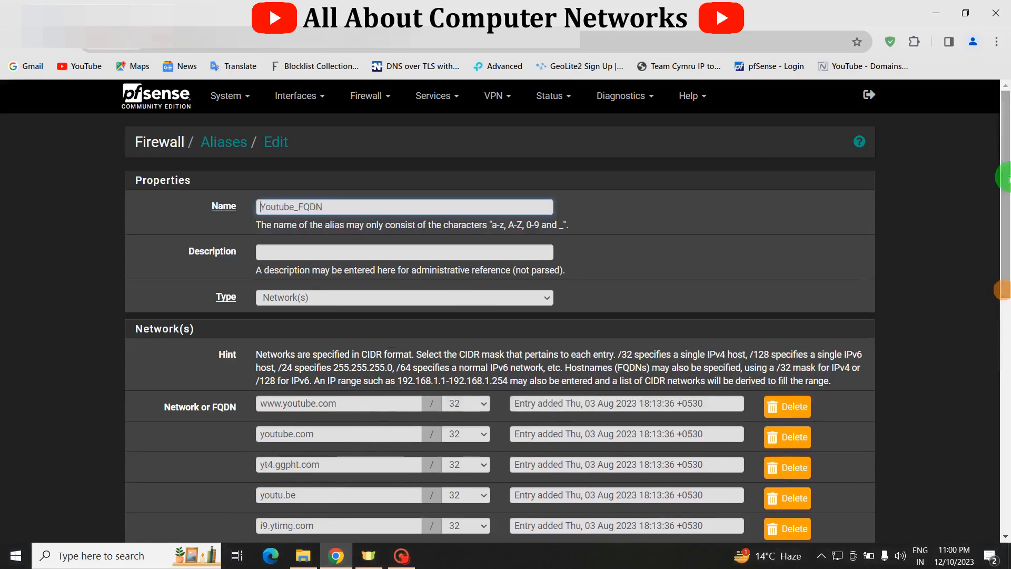
- In the LAN firewall rules, move the Allow NTP Server rule above the Block All Ports separator and save the order
click(366, 95)
click(368, 185)
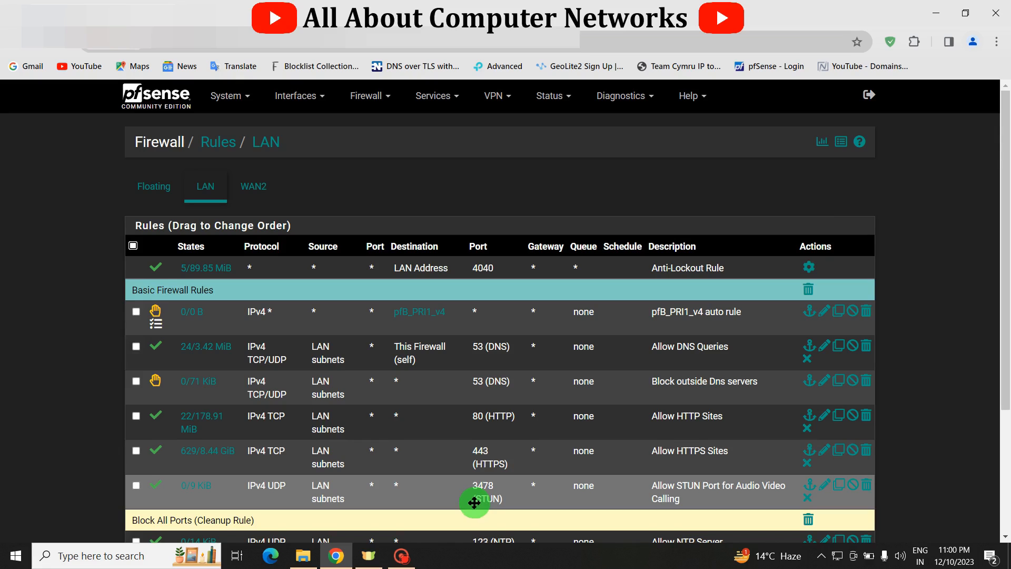
drag(1004, 290, 1004, 438)
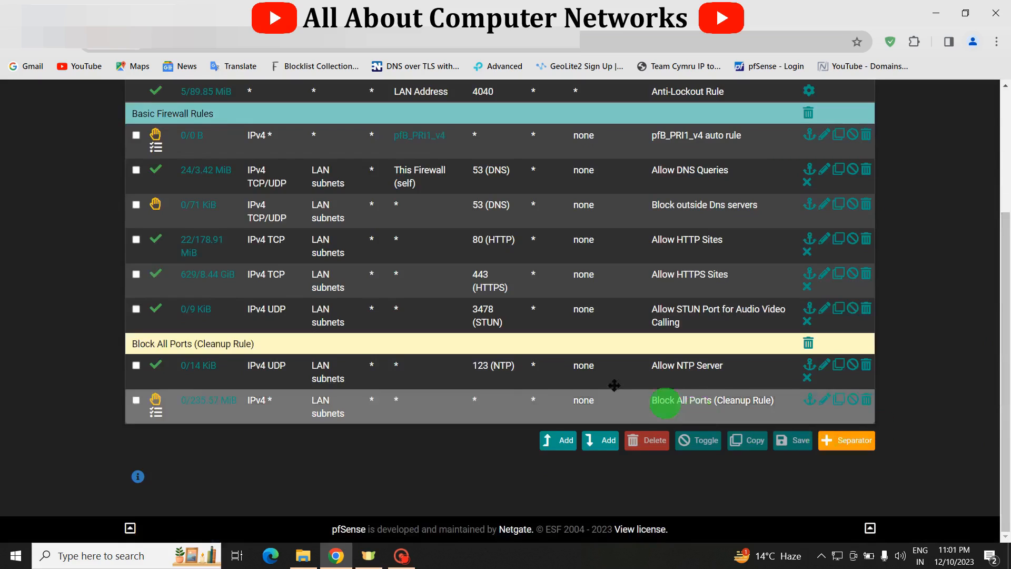
drag(527, 380, 536, 343)
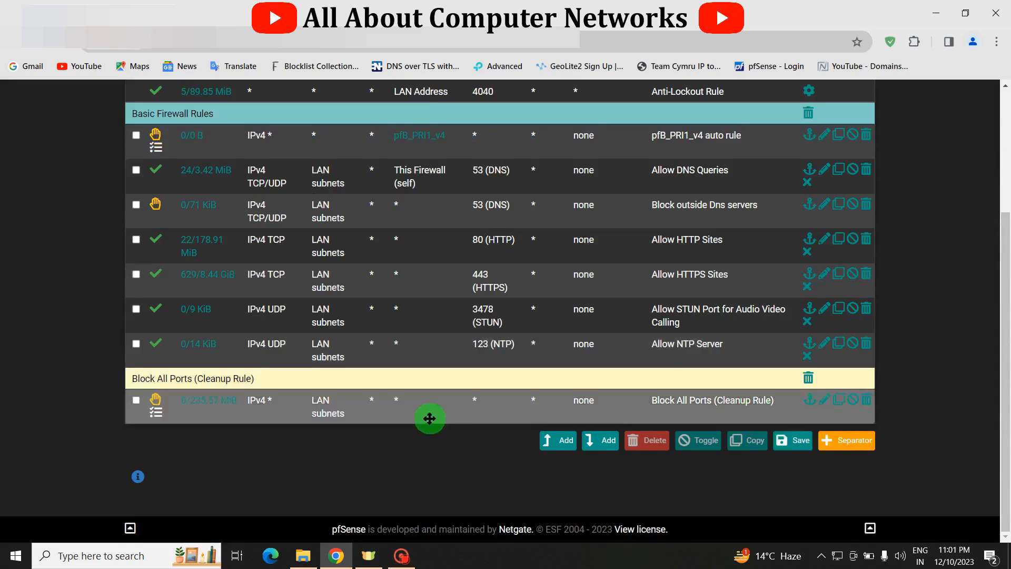
click(798, 445)
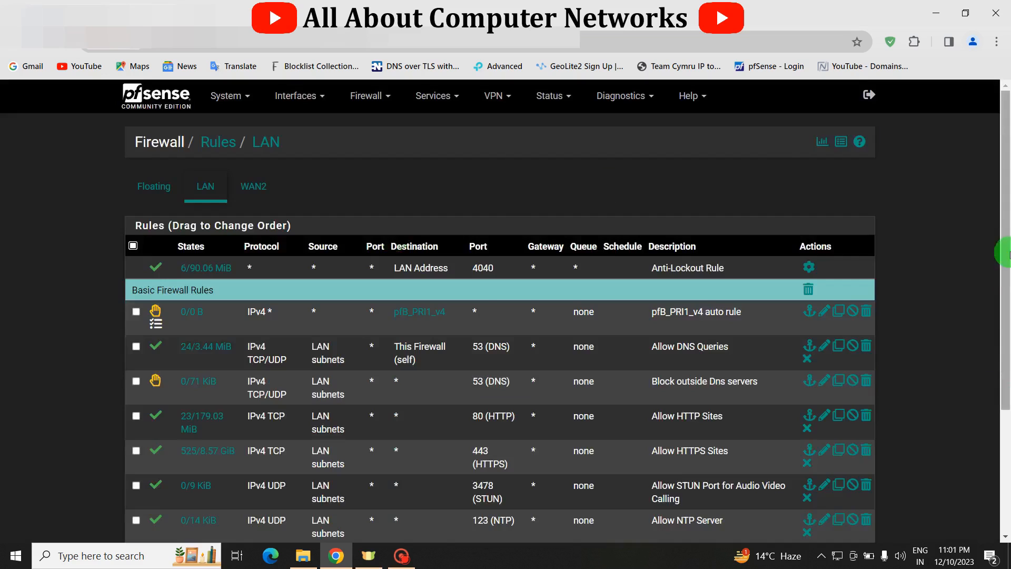
- Add a new rule at the end of the LAN rule list with action Reject and source LAN subnets
drag(1006, 252, 1006, 379)
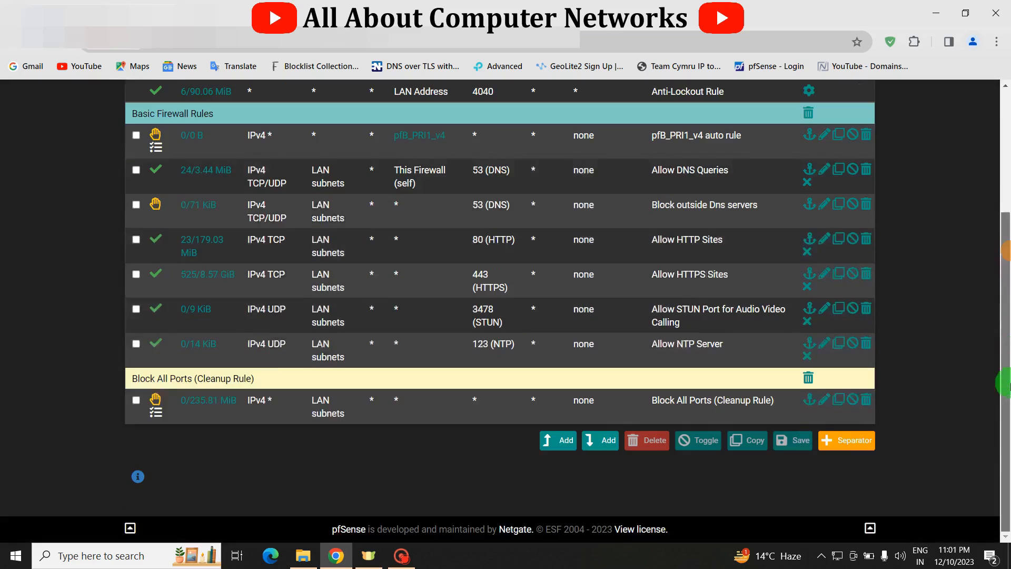
click(605, 445)
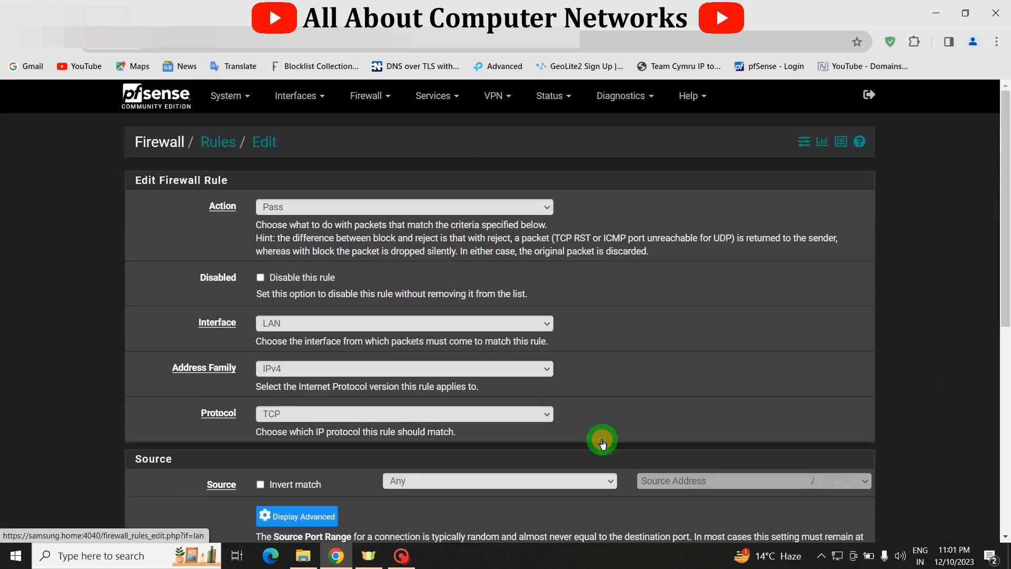
click(318, 207)
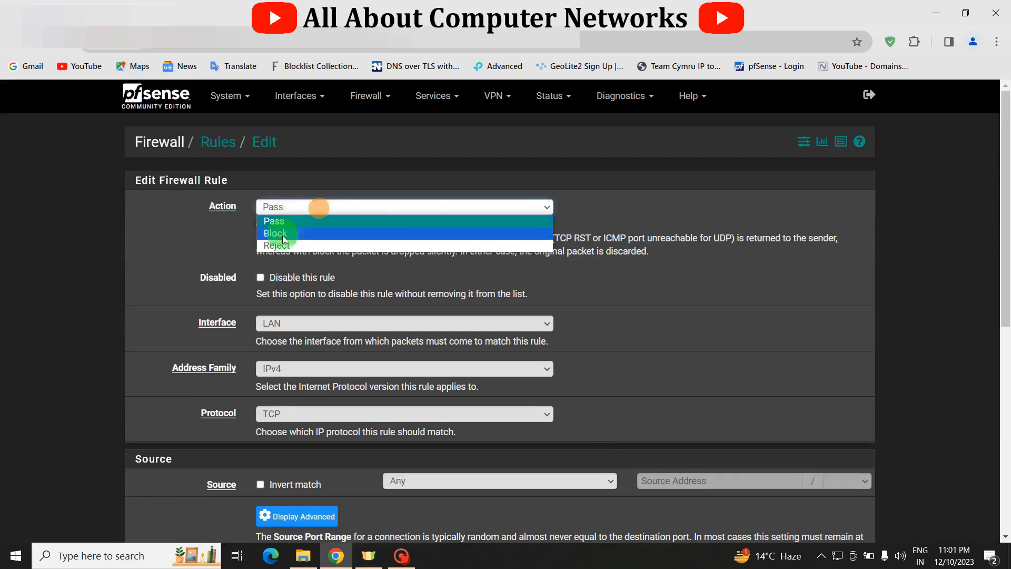
click(283, 247)
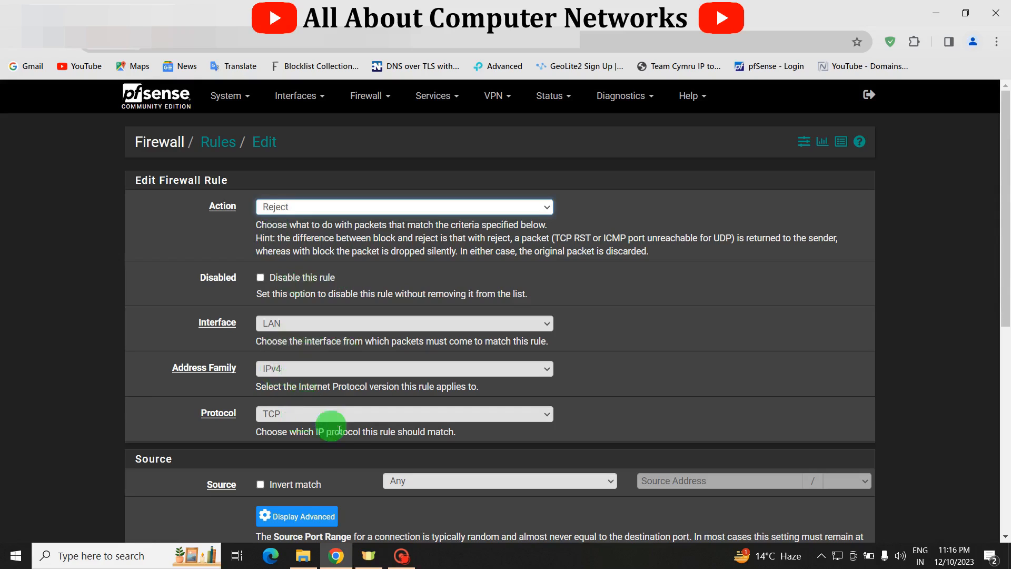
click(493, 482)
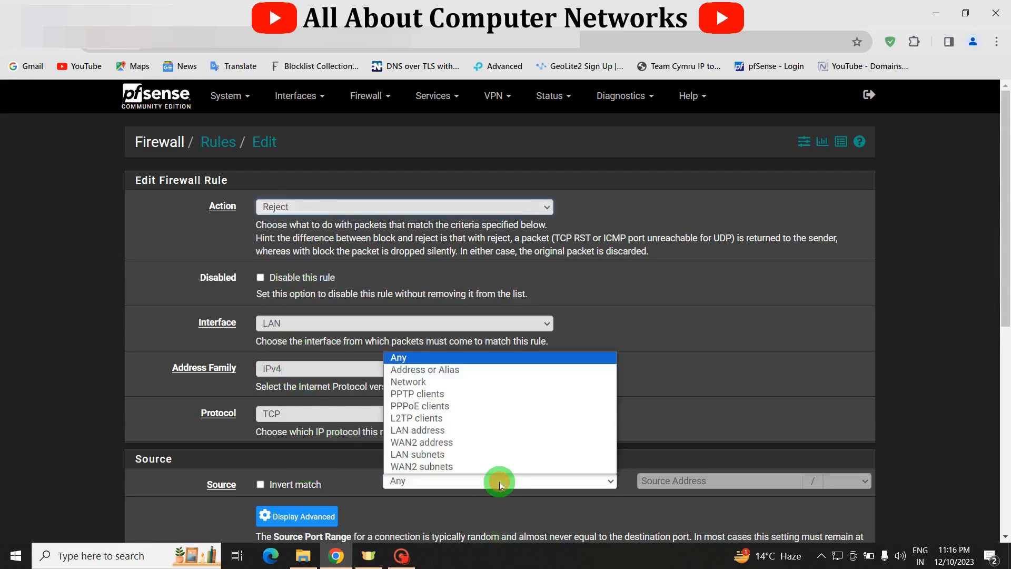
click(449, 458)
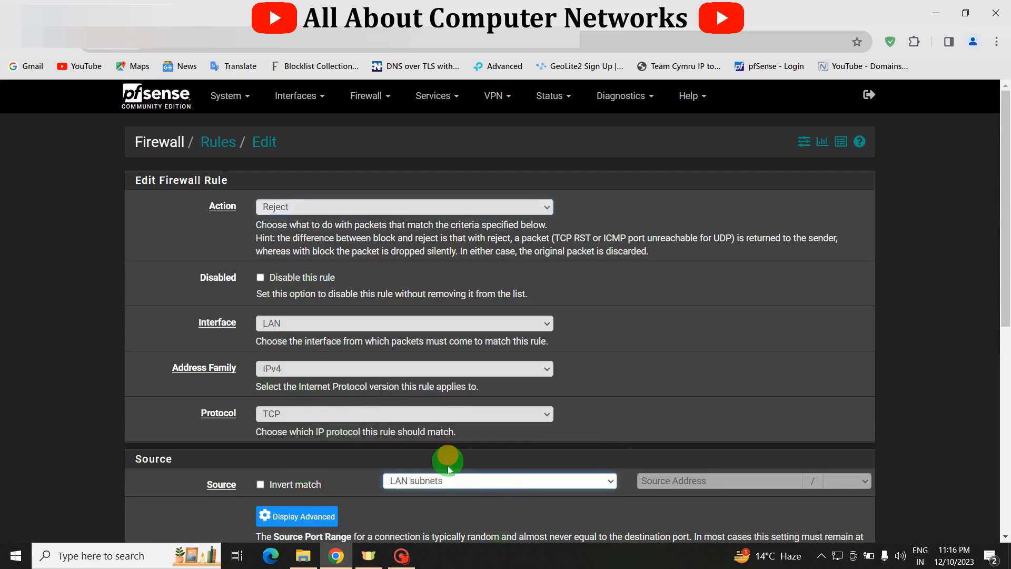
drag(1006, 292, 1006, 380)
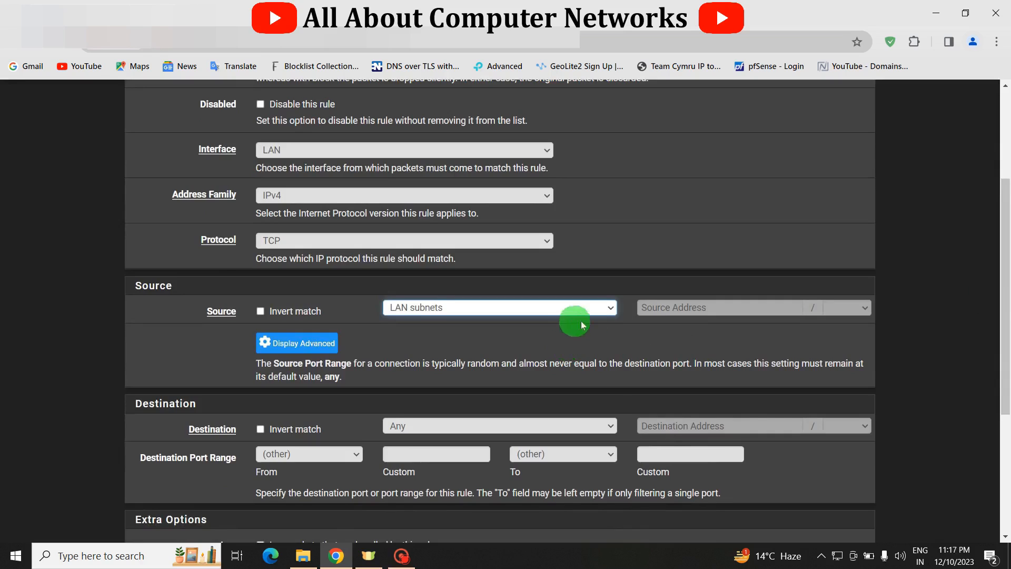
click(596, 310)
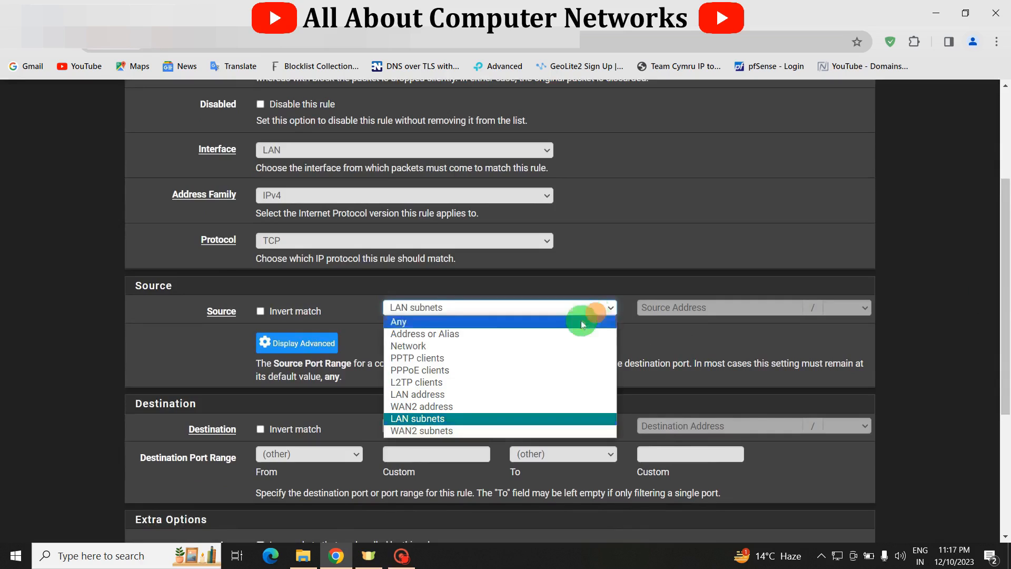
click(539, 339)
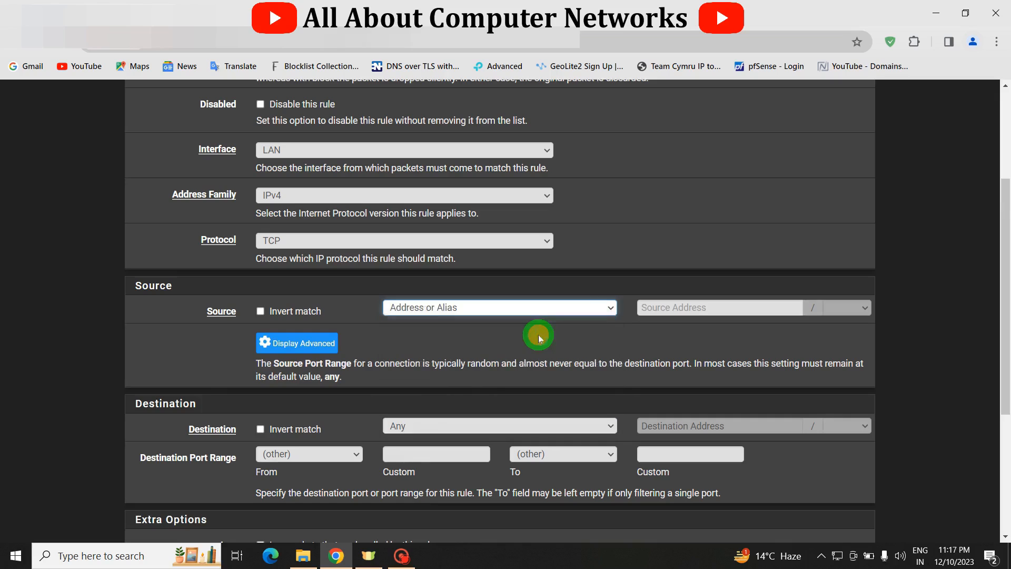
click(677, 310)
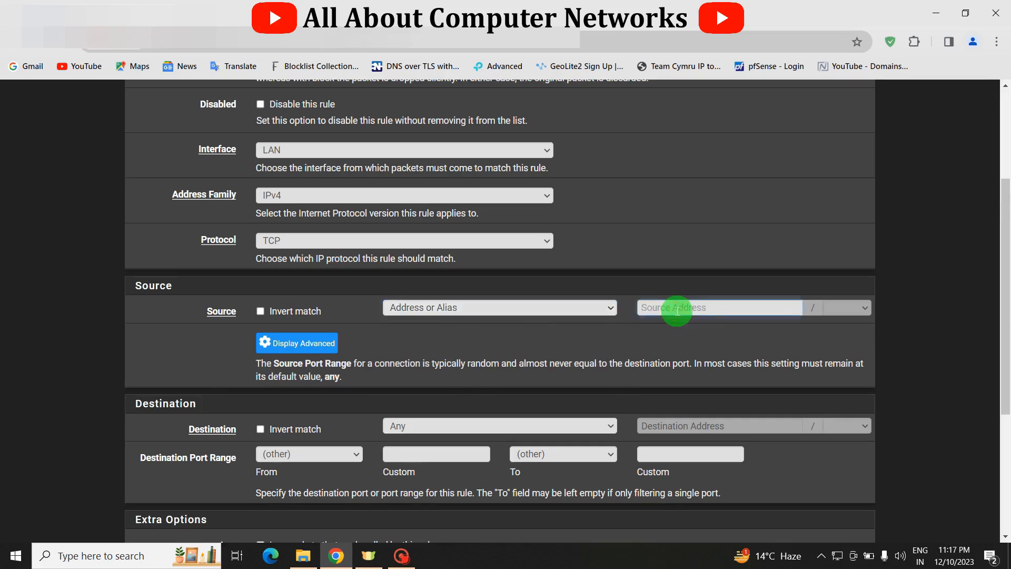
text(r)
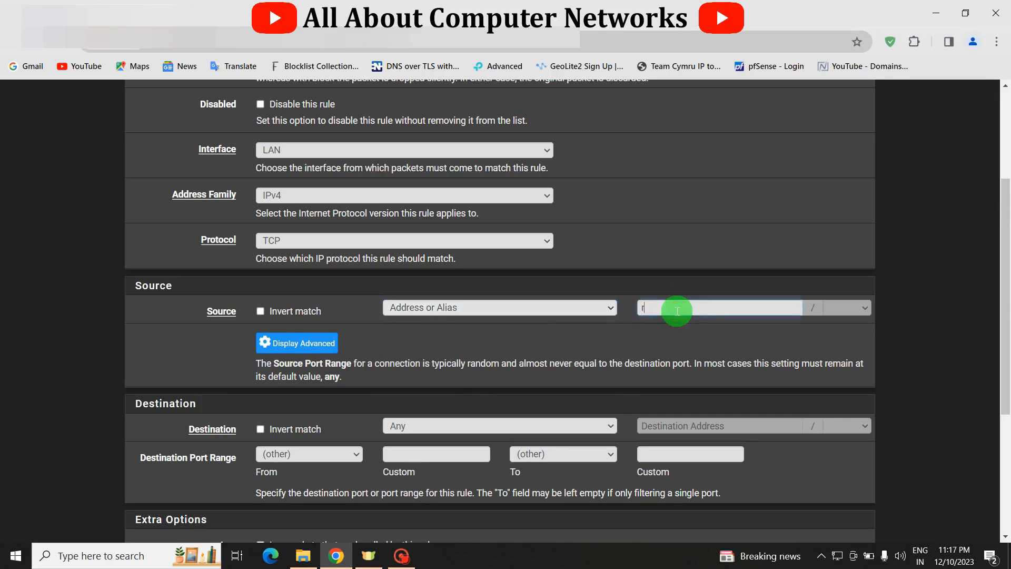
text(us)
key(BackSpace)
key(BackSpace)
key(BackSpace)
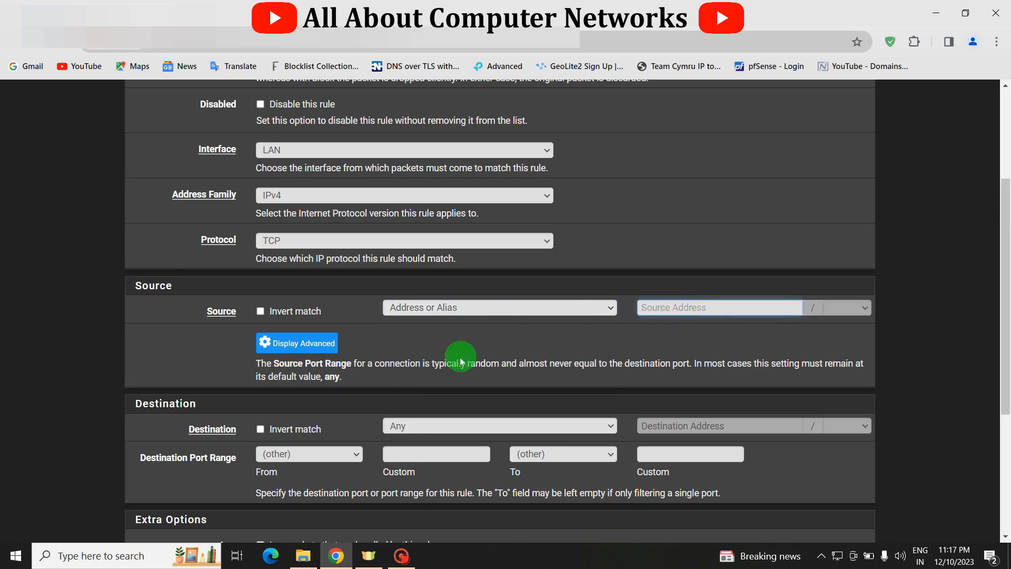
click(571, 312)
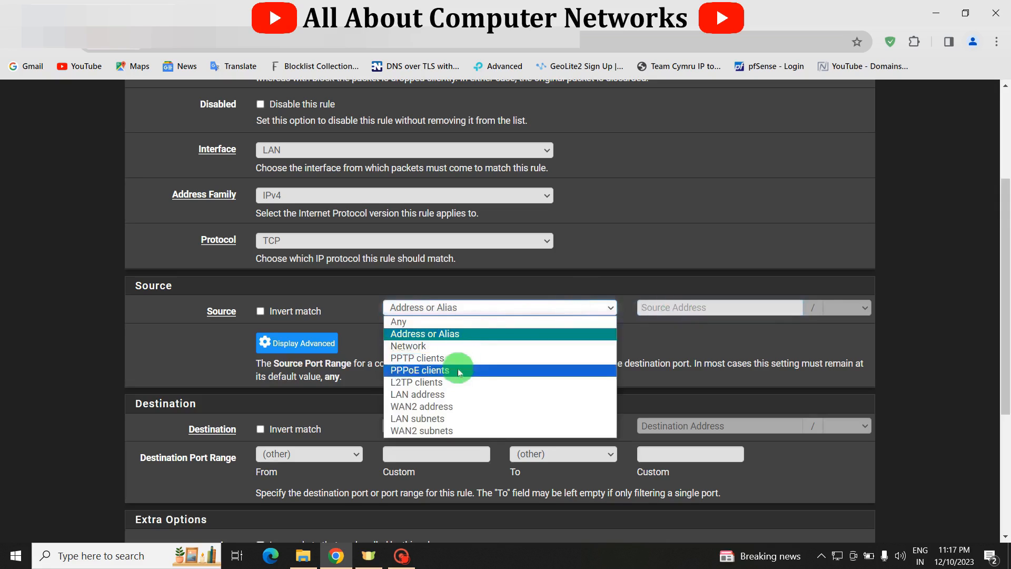
click(452, 424)
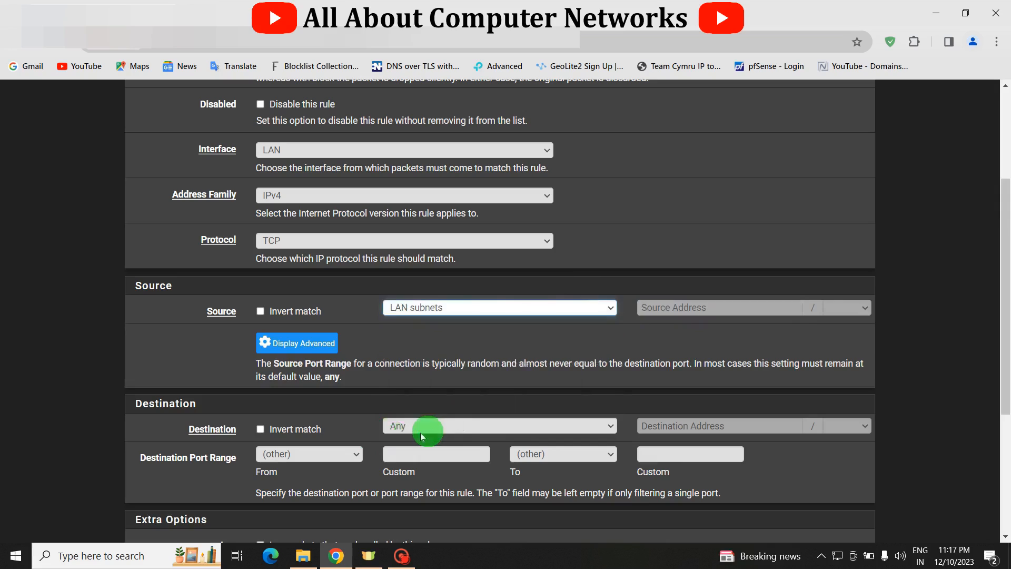
- Set the rule's destination to Address or Alias and choose the Youtube_FQDN alias
click(486, 428)
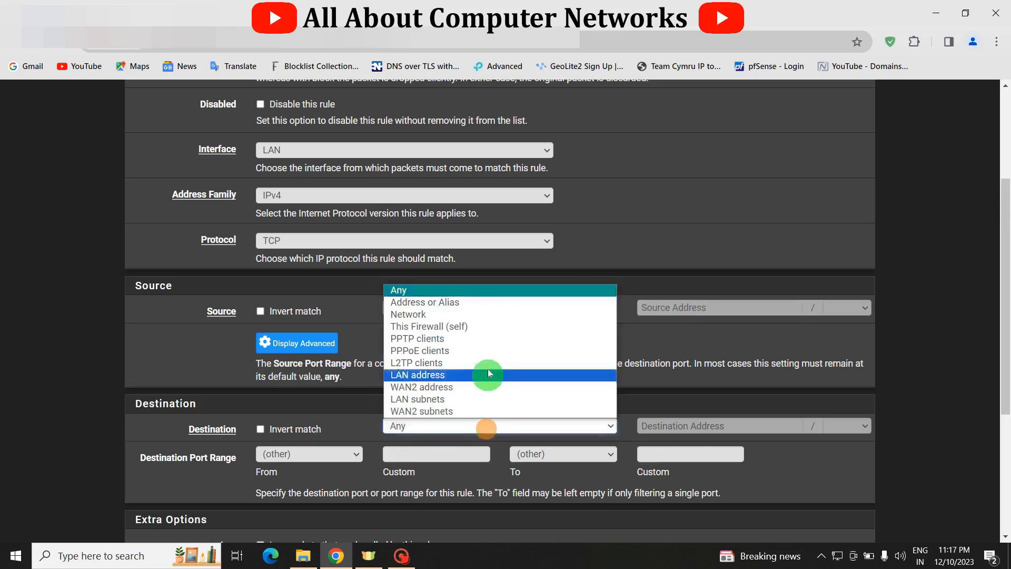
click(452, 302)
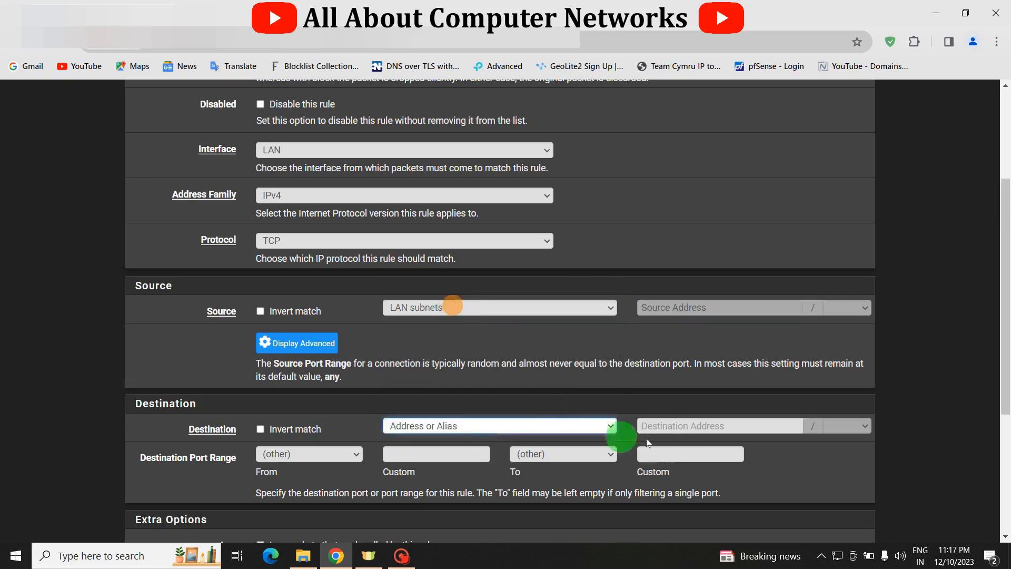
click(675, 430)
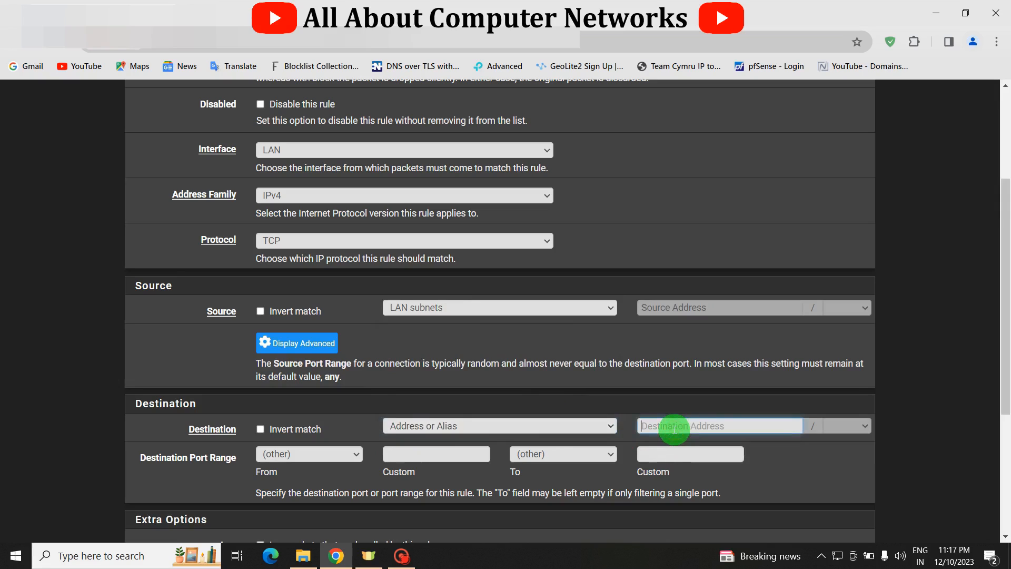
text(you)
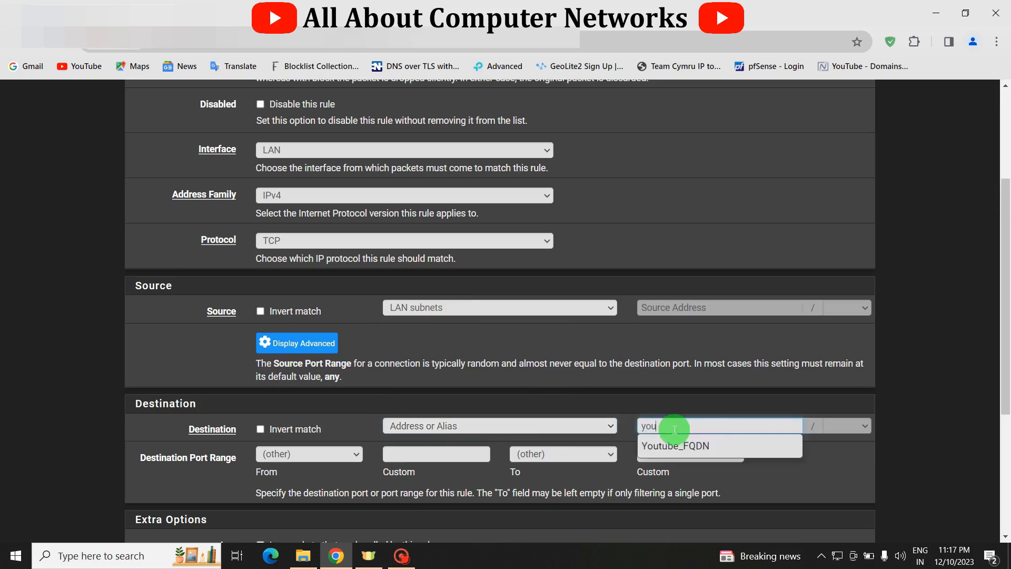
click(677, 446)
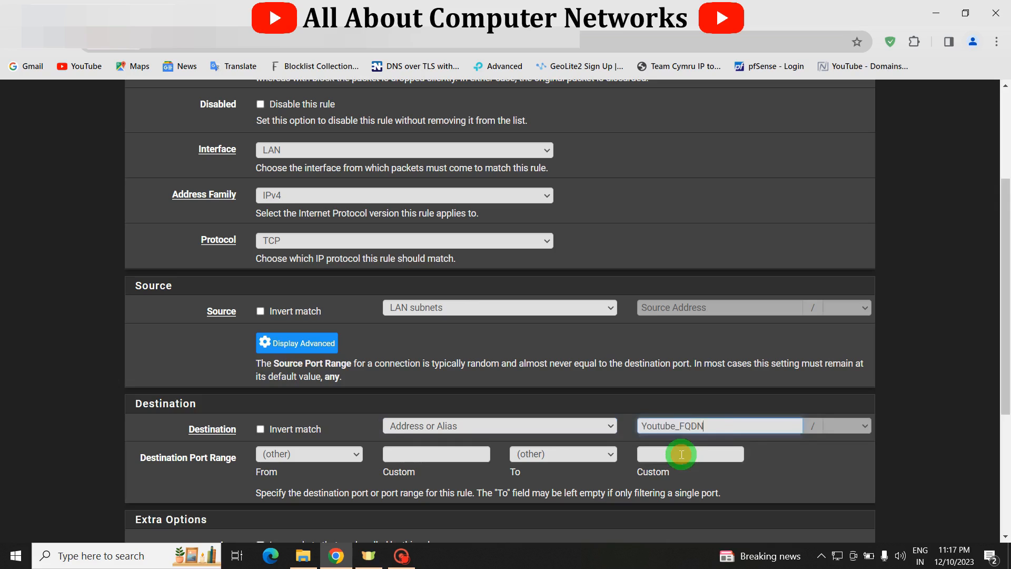
drag(1004, 263, 1004, 373)
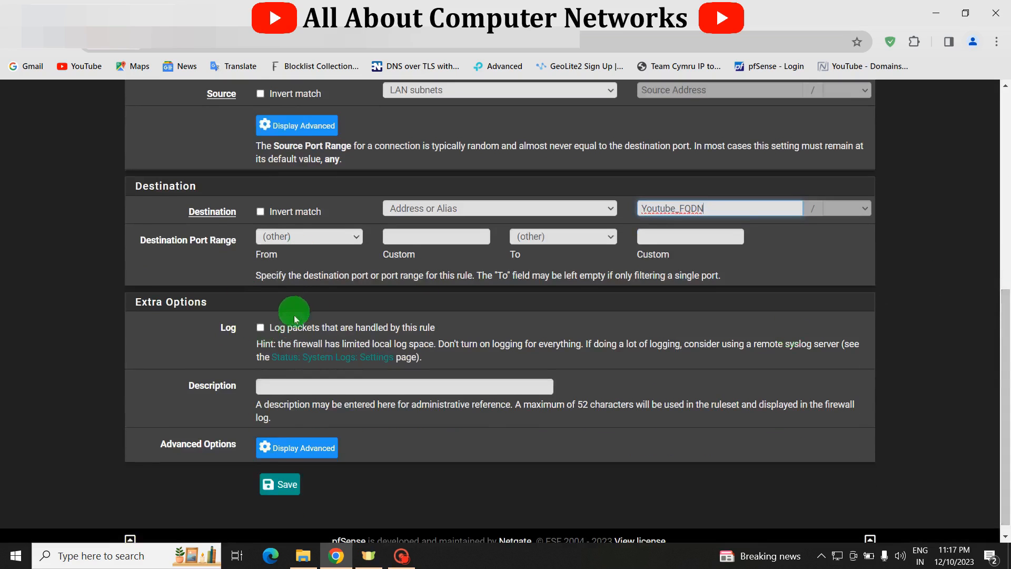
- Enable packet logging for the rule, set its description to "For youtube blocking" and save the rule
click(263, 328)
click(275, 387)
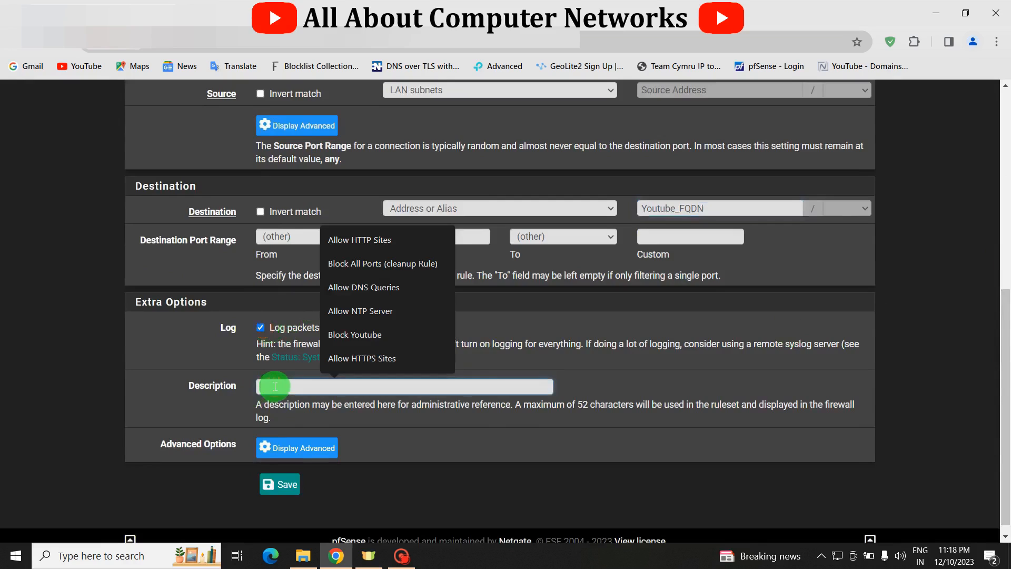
text(F)
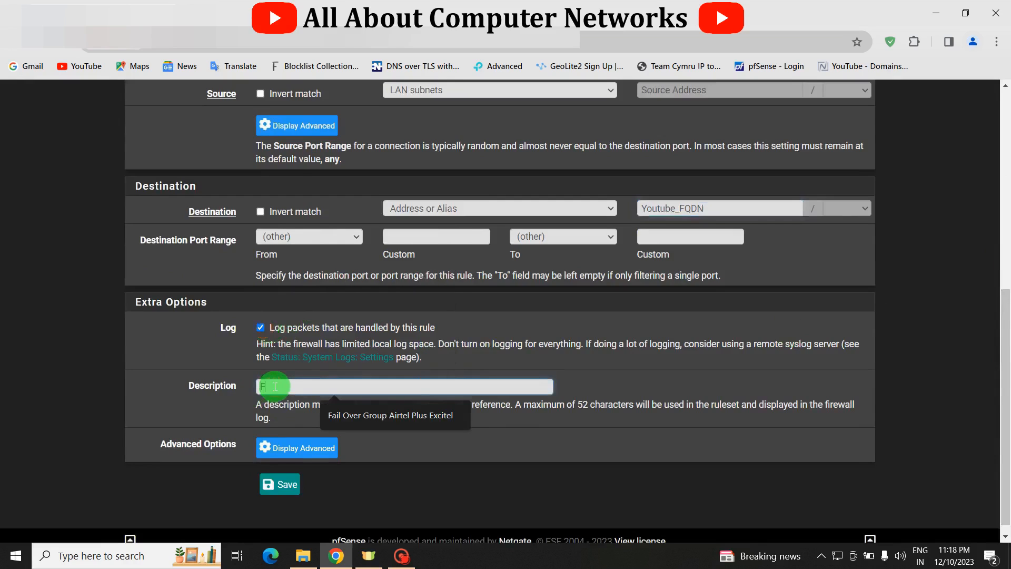
text(or youtu)
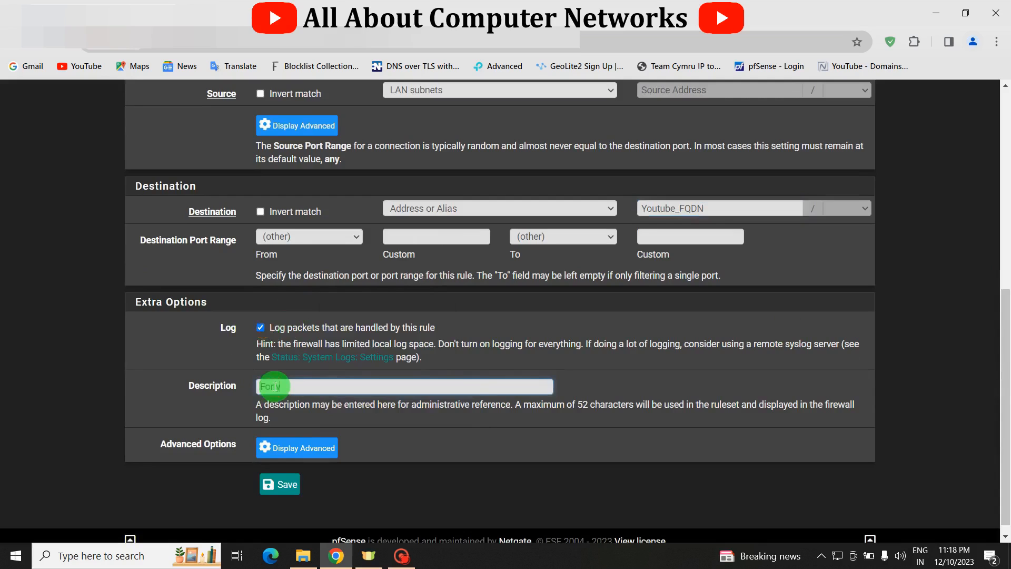
text(be blocking)
click(278, 487)
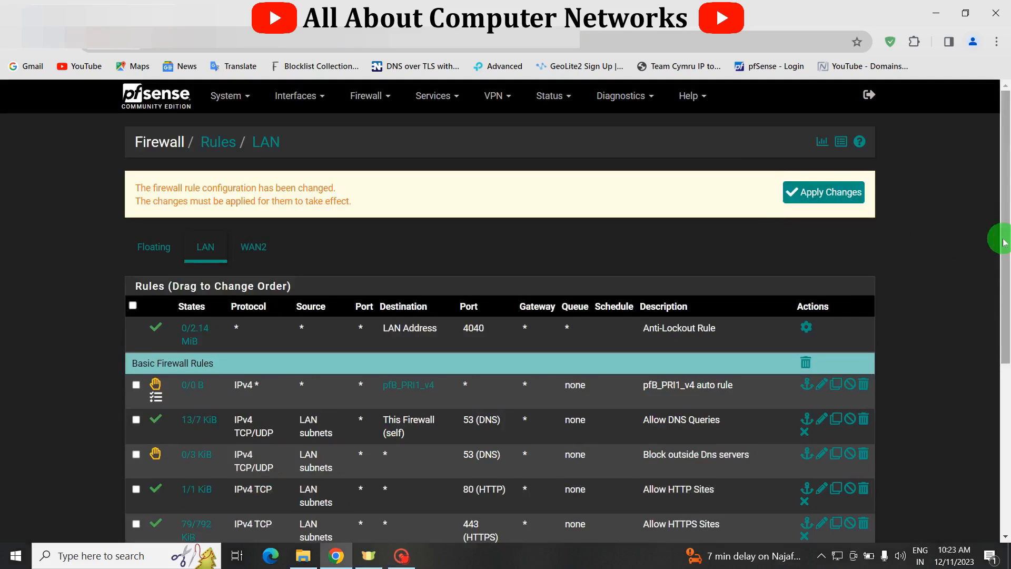
- Move the For youtube blocking rule directly below the pfB_PRI1_v4 auto rule, then save the order and apply the changes
scroll(1004, 242, down, 5)
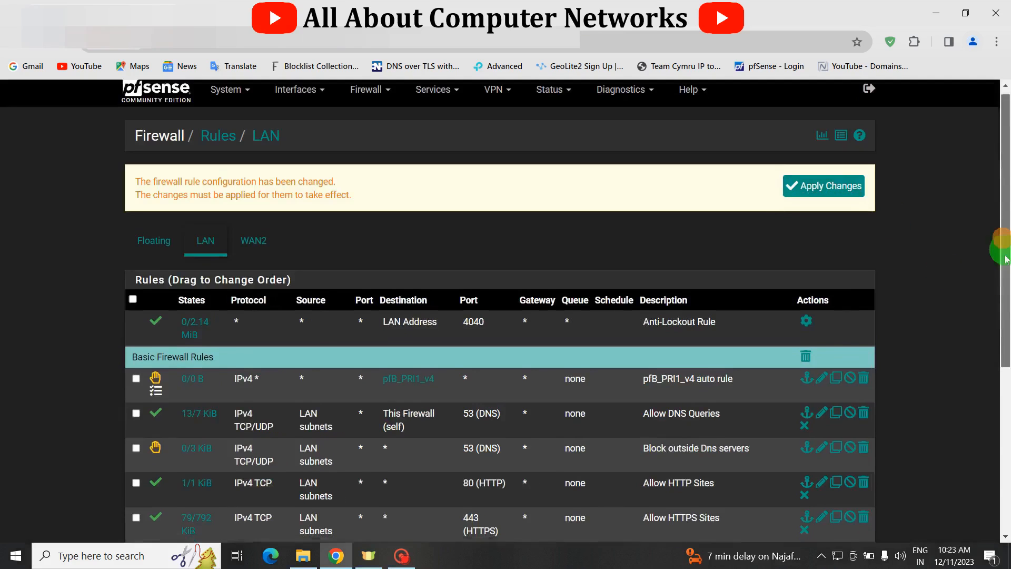
mouse_move(440, 406)
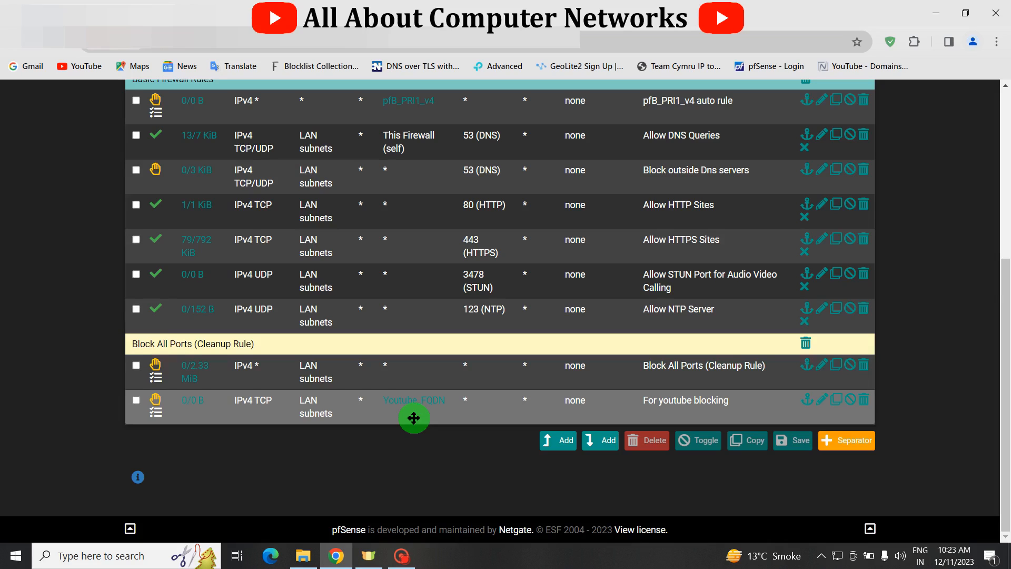
drag(413, 417, 357, 237)
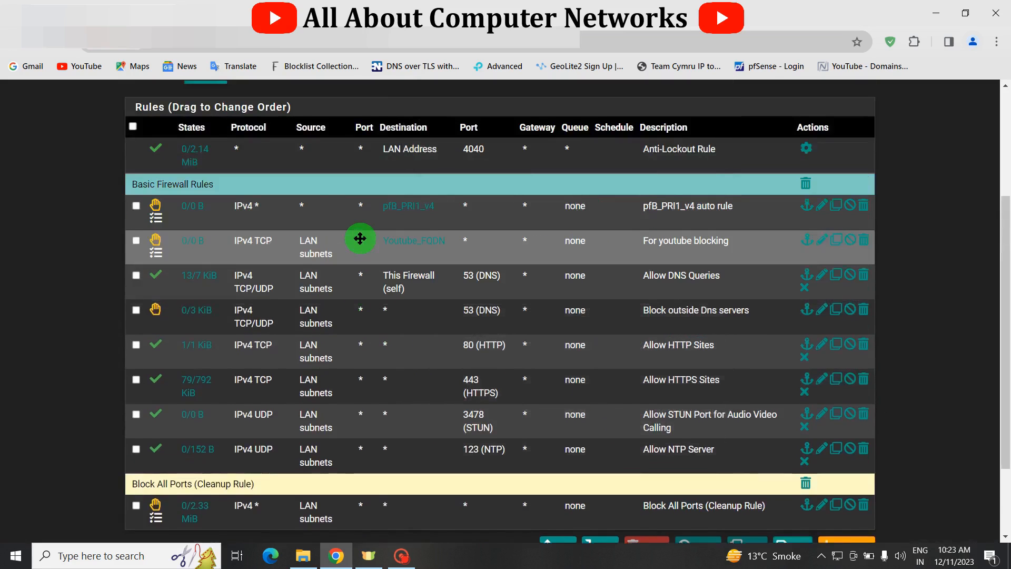
drag(998, 268, 1009, 386)
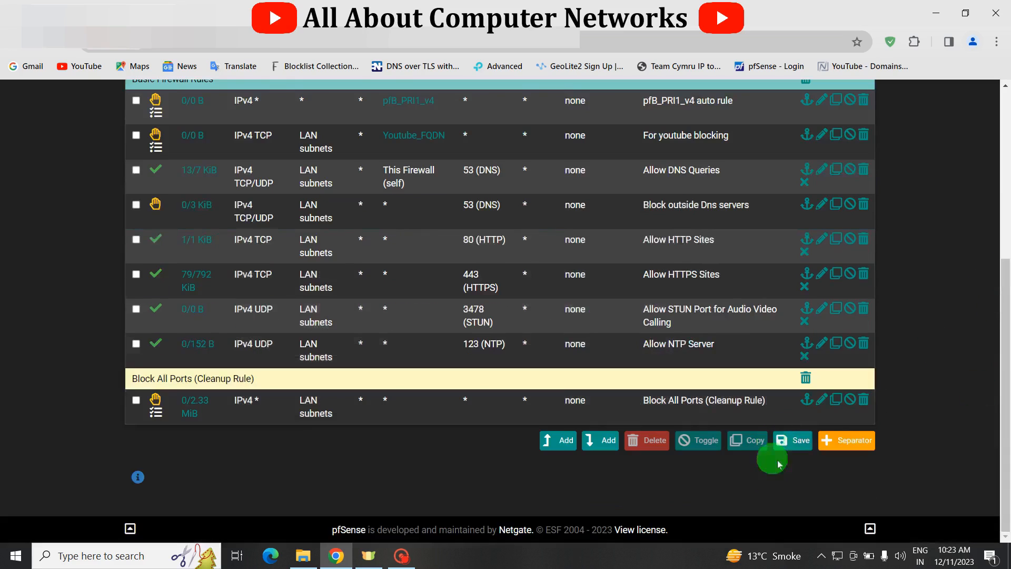
click(794, 444)
click(812, 193)
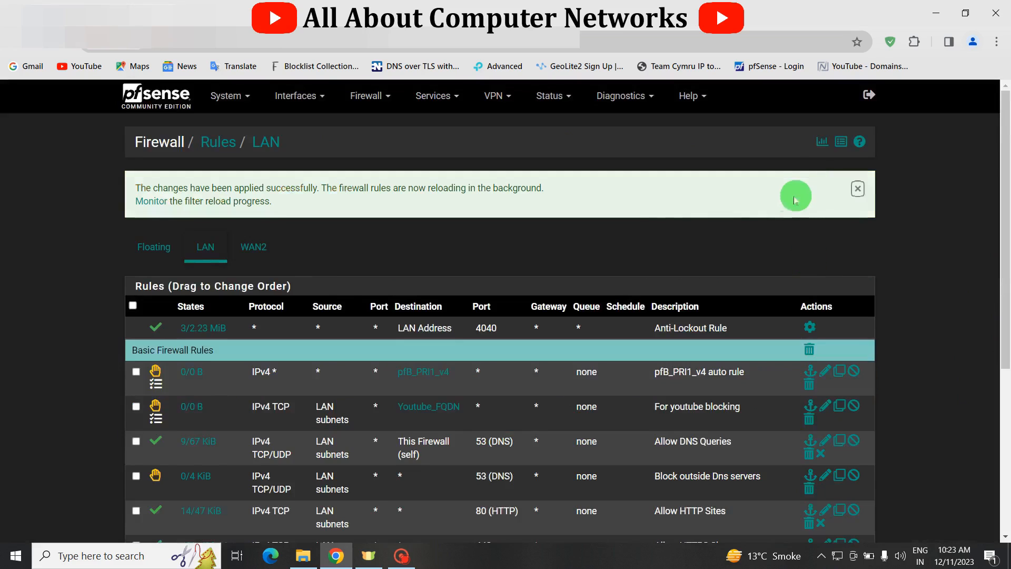
scroll(1006, 239, down, 3)
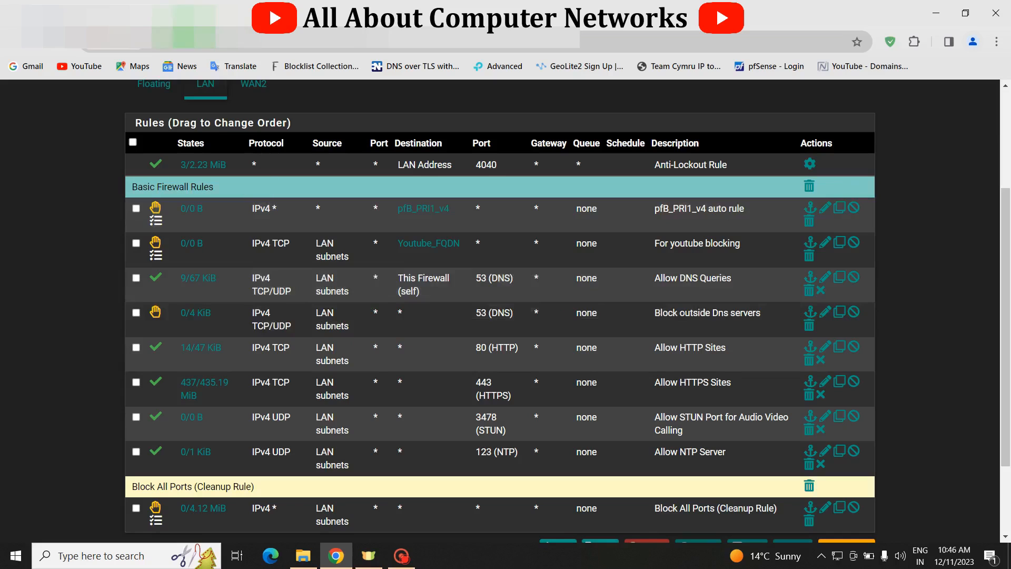
- Open the bookmarked Netify page on YouTube domains in a new tab and look through its list of primary domains
click(195, 8)
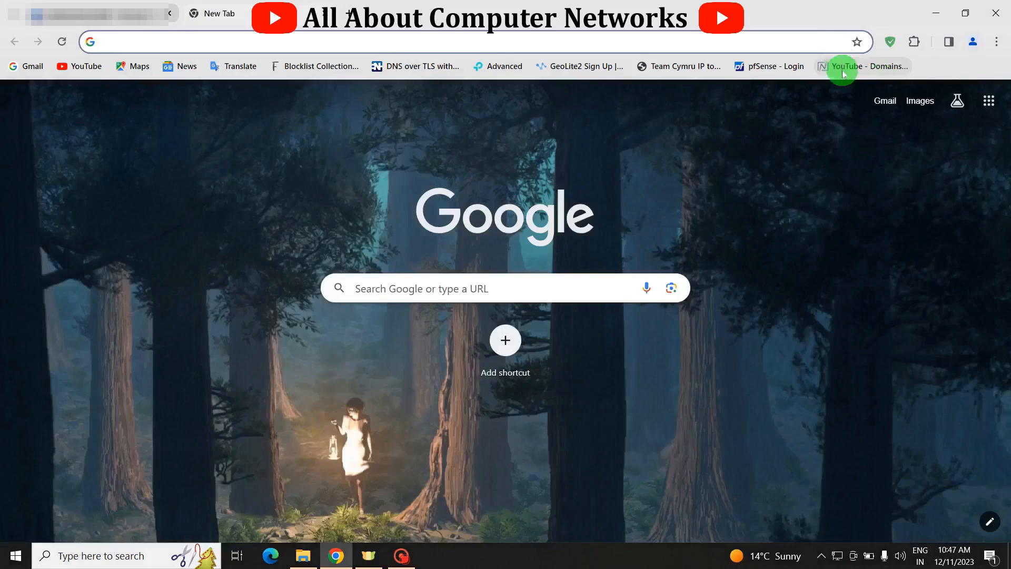
click(843, 71)
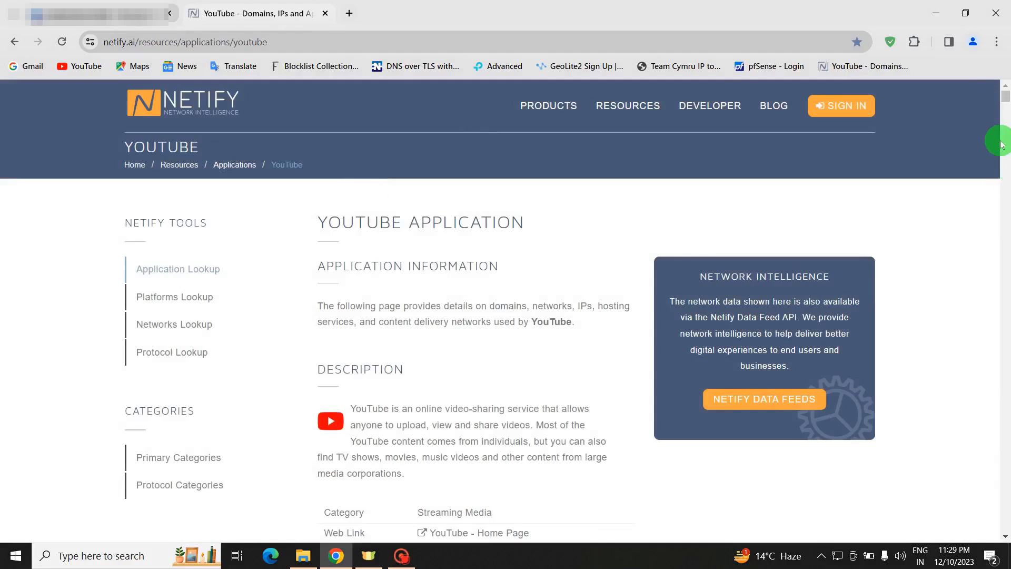
click(1006, 536)
drag(1007, 538, 1007, 538)
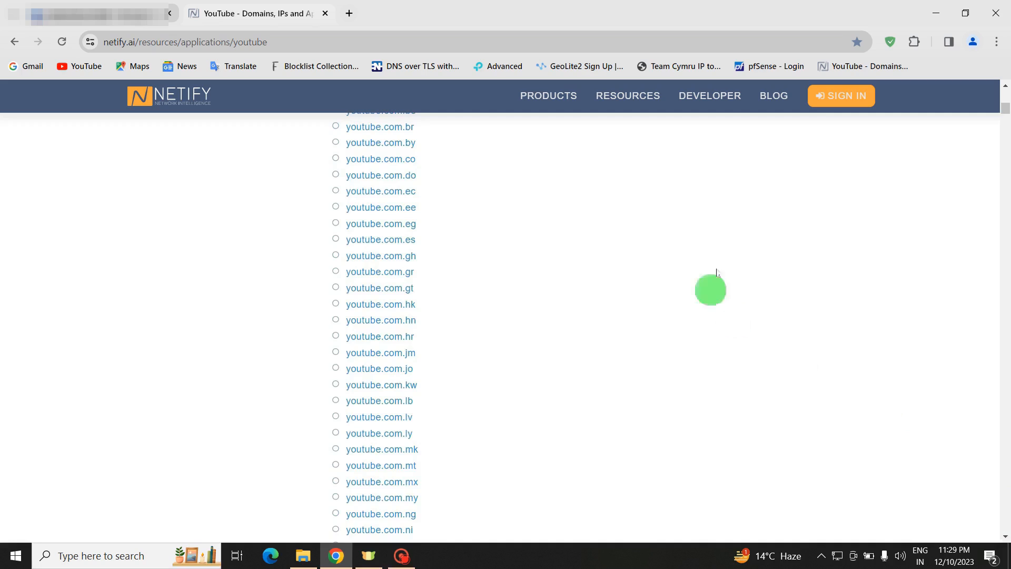
scroll(1007, 93, up, 9)
scroll(1007, 94, up, 8)
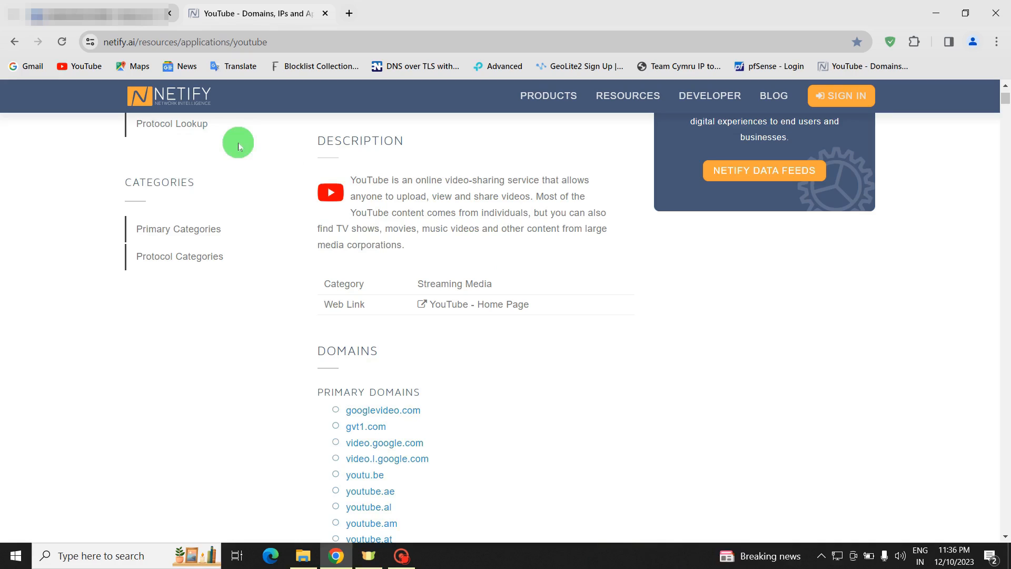
- Test the block by loading youtube.com in a new browser tab and reloading it
click(347, 16)
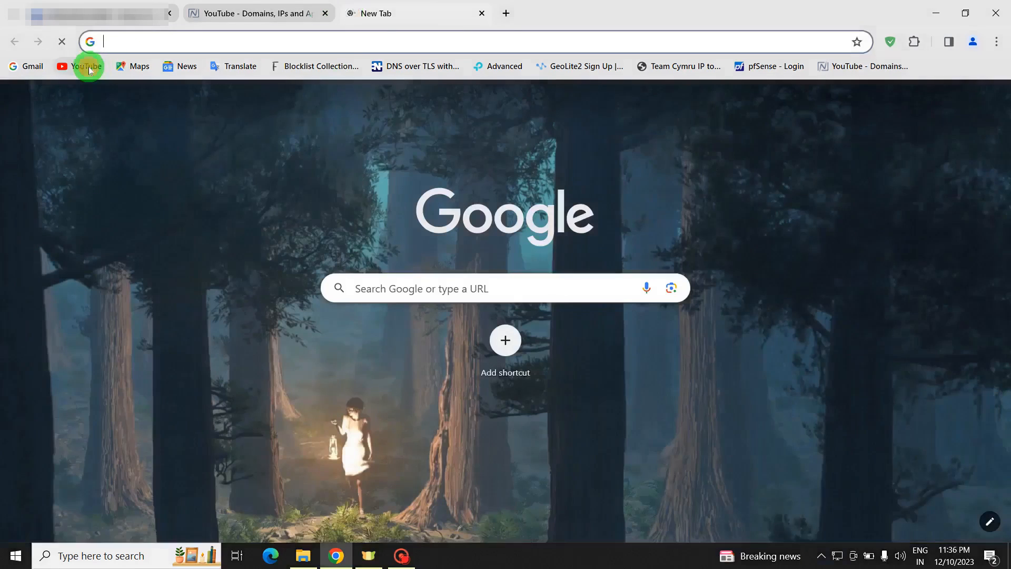
click(88, 67)
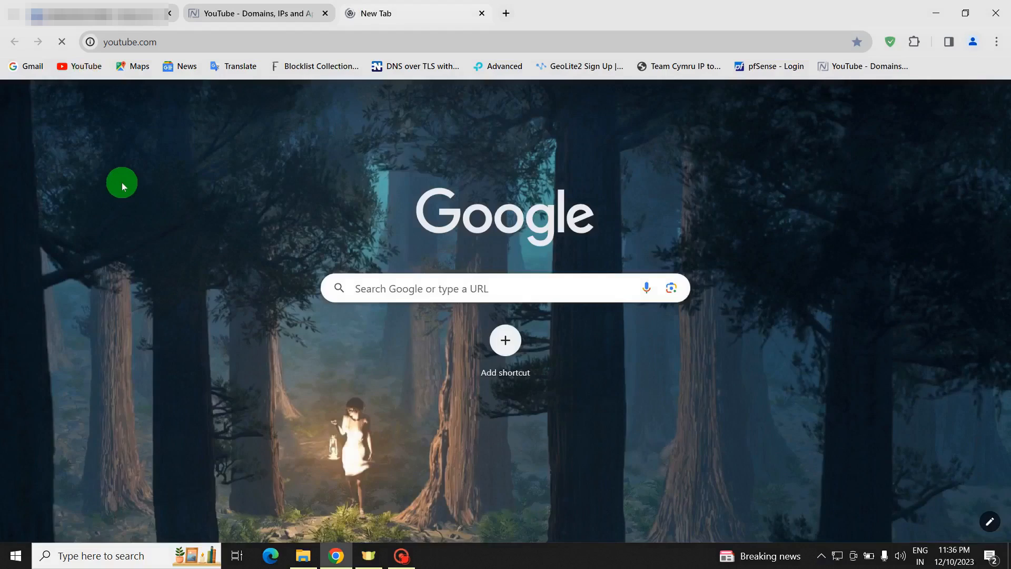
key(F5)
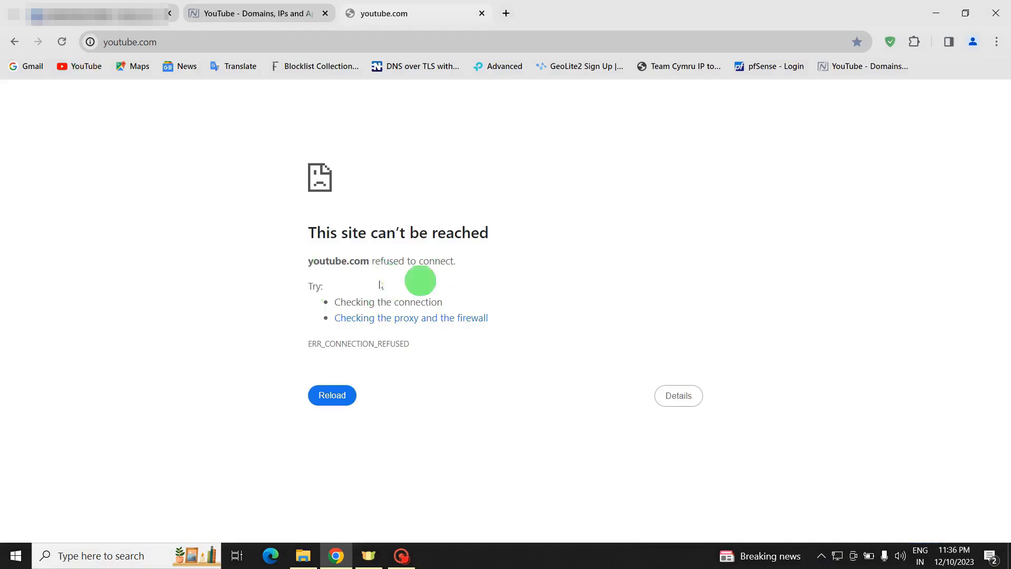
key(F5)
- Return to the Netify YouTube page and reload it repeatedly to check whether it is still reachable
mouse_move(253, 23)
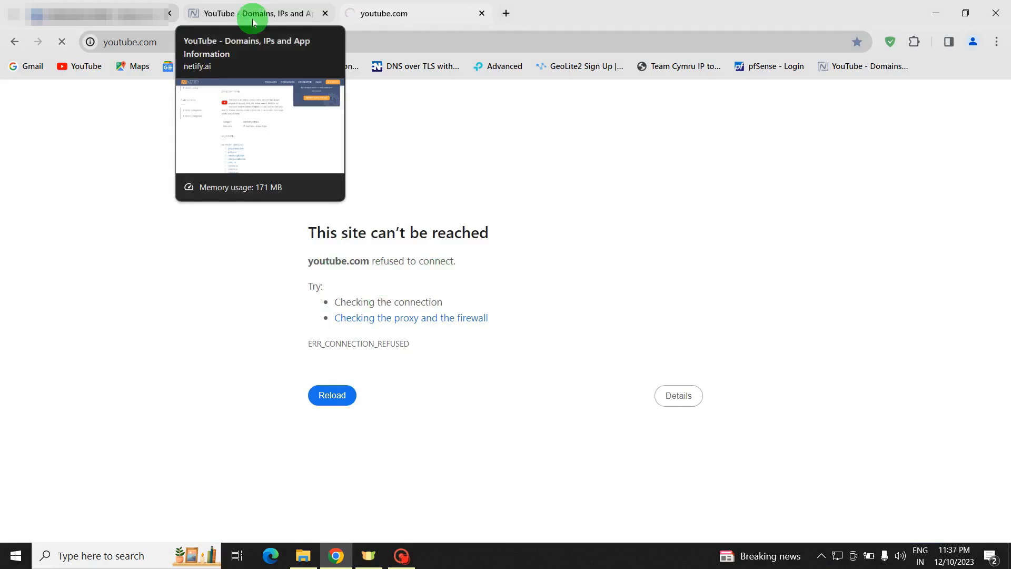
click(254, 22)
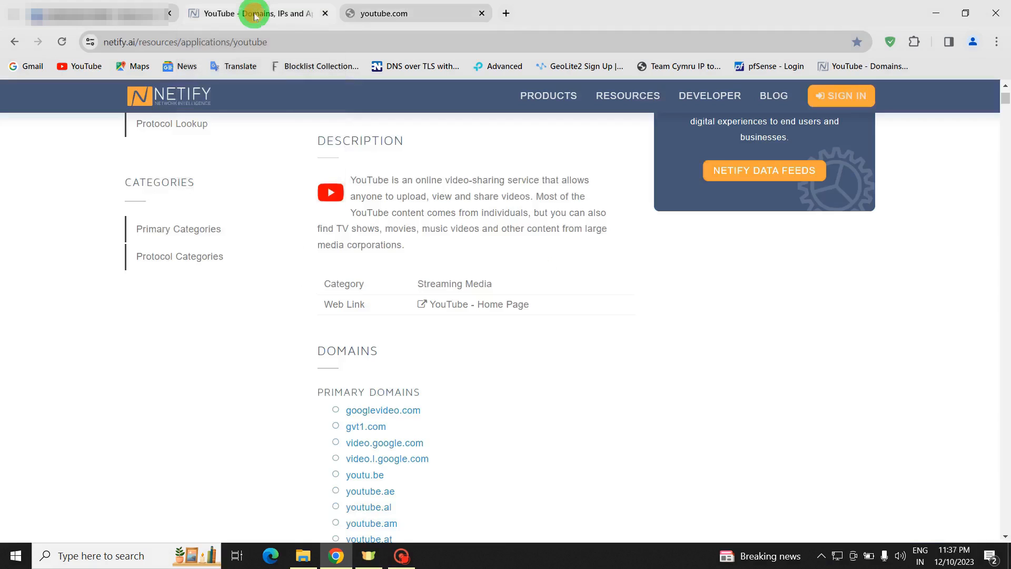
right_click(558, 321)
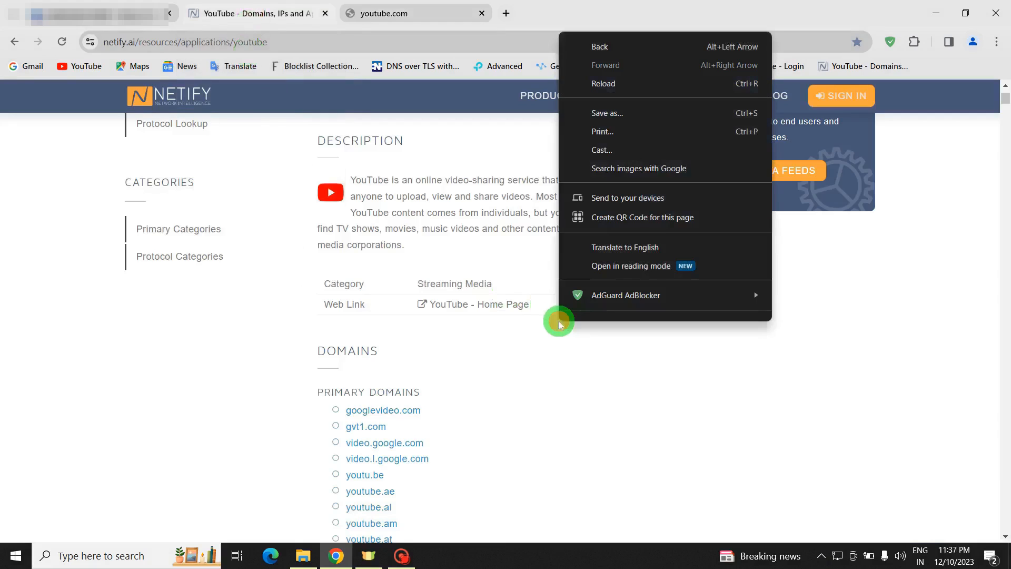
click(608, 85)
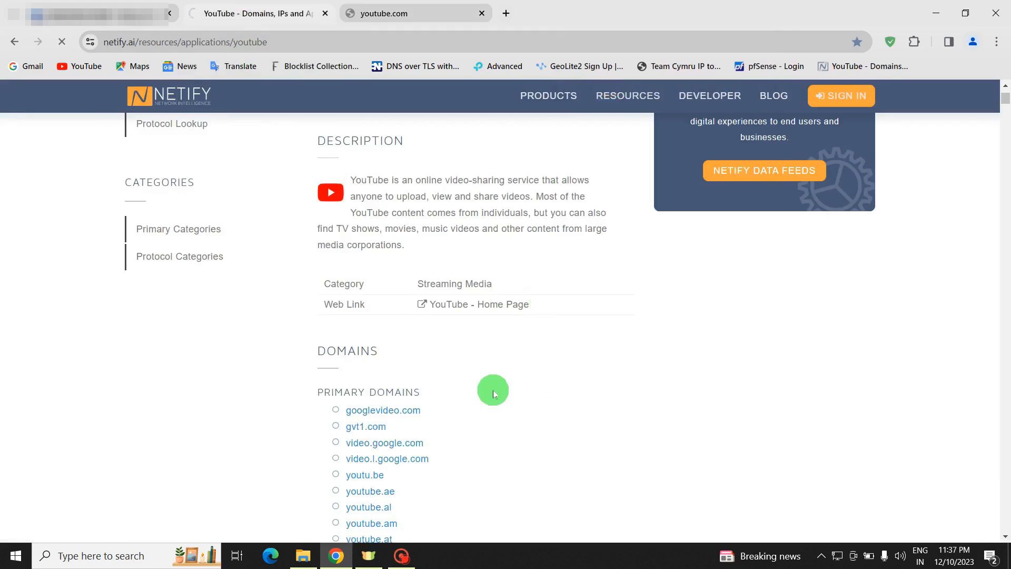
key(F5)
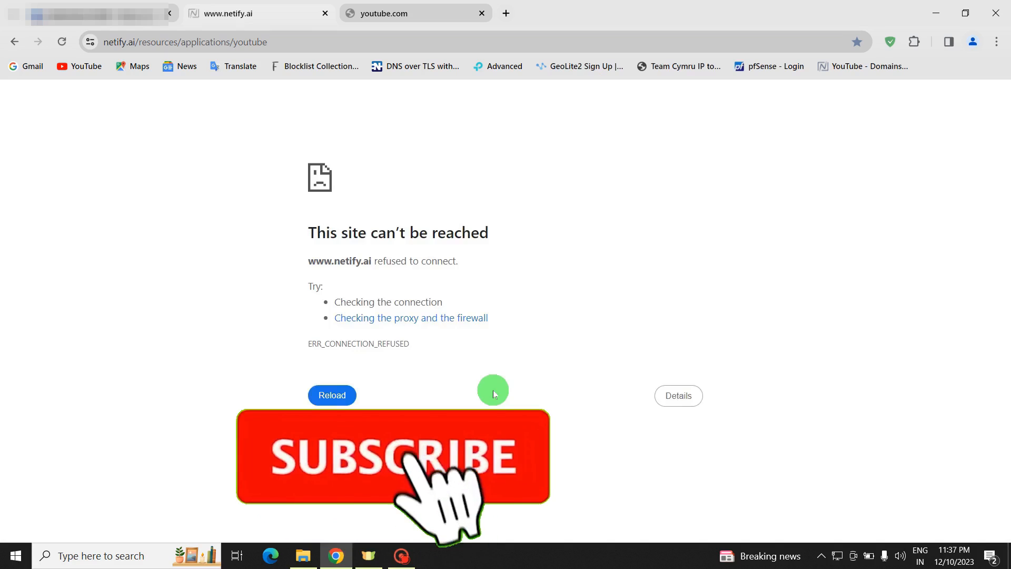
key(F5)
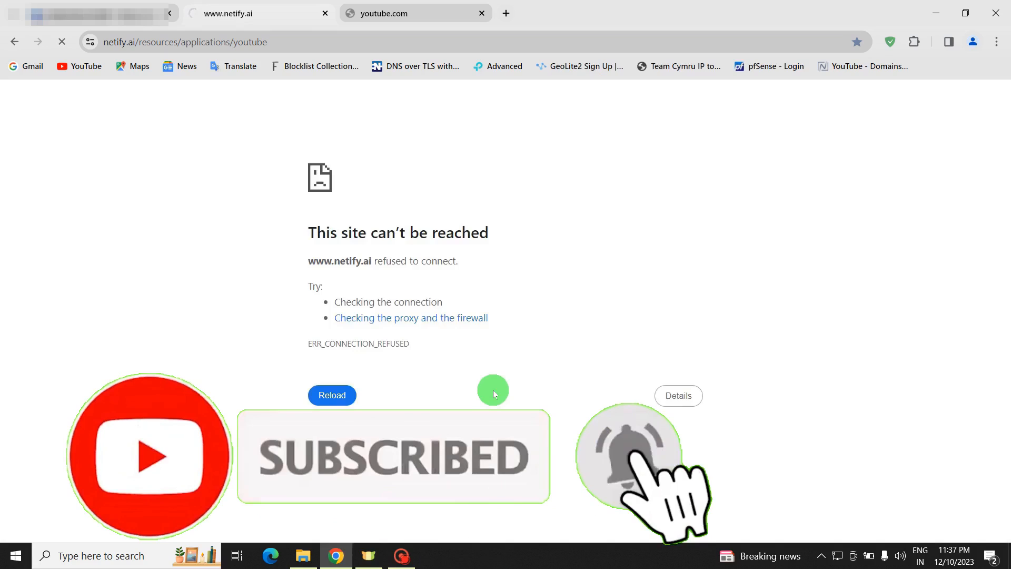